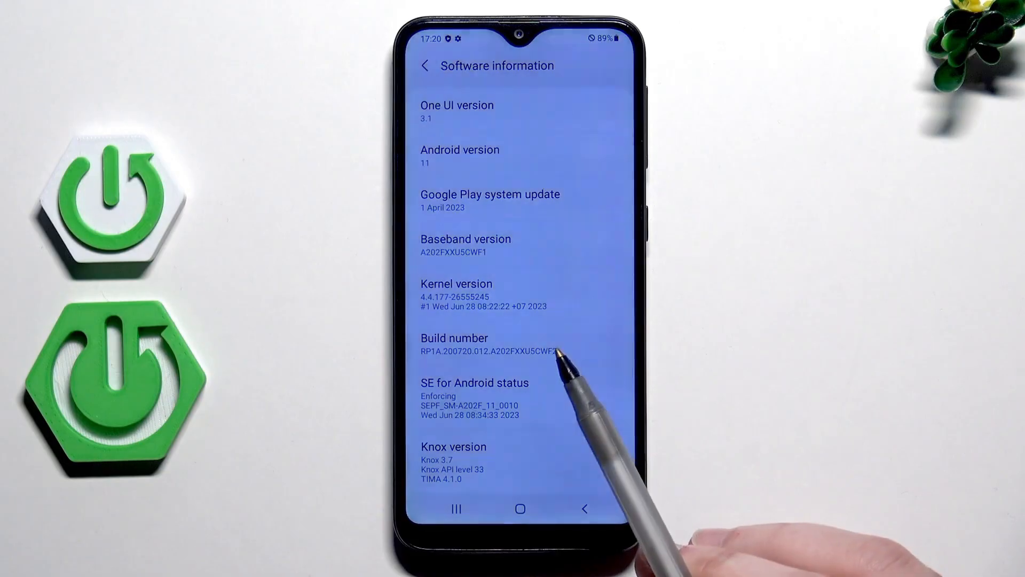
- Review the phone's firmware details on the Software information page, and return to the home screen
{"action": "left_click", "coordinate": [470, 390]}
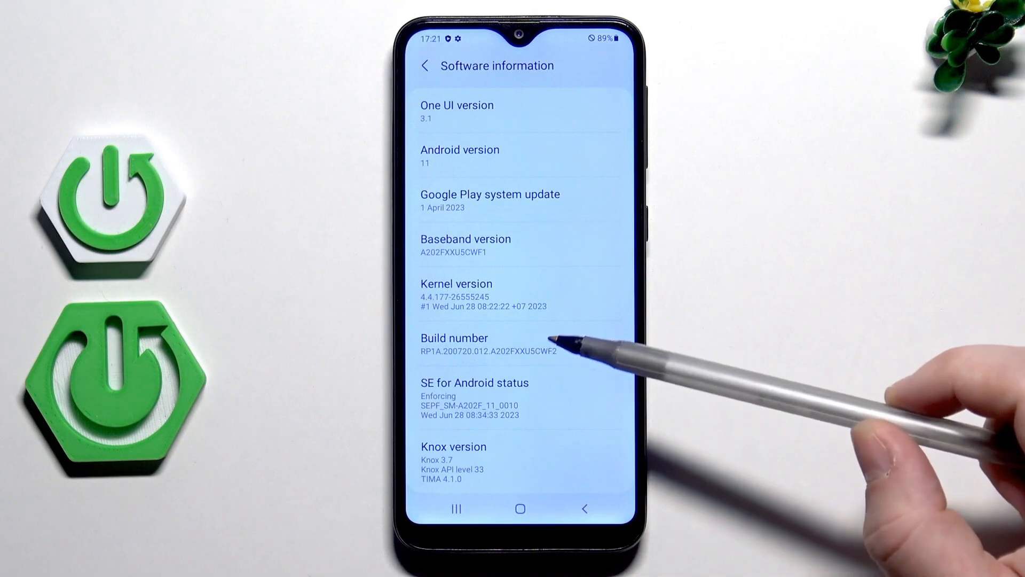
{"action": "left_click", "coordinate": [451, 414]}
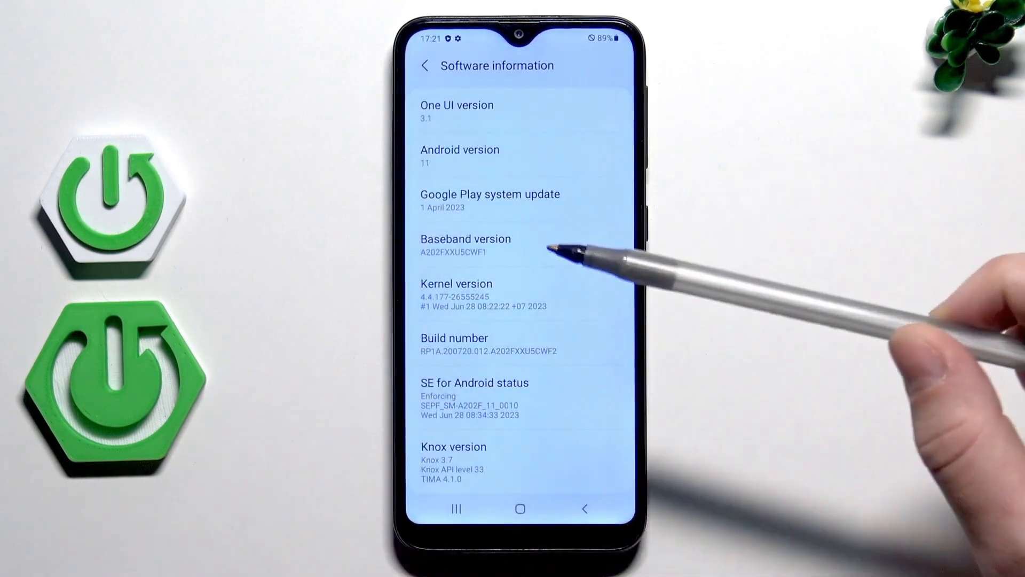
{"action": "left_click", "coordinate": [520, 508]}
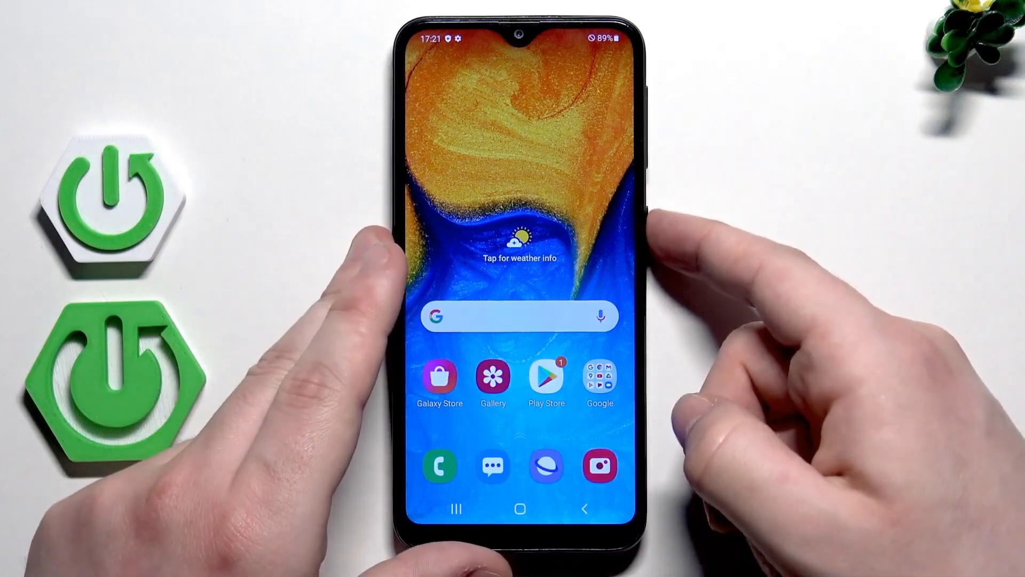
- Power off the phone from its power options and confirm the shutdown
{"action": "key", "text": "XF86PowerOff"}
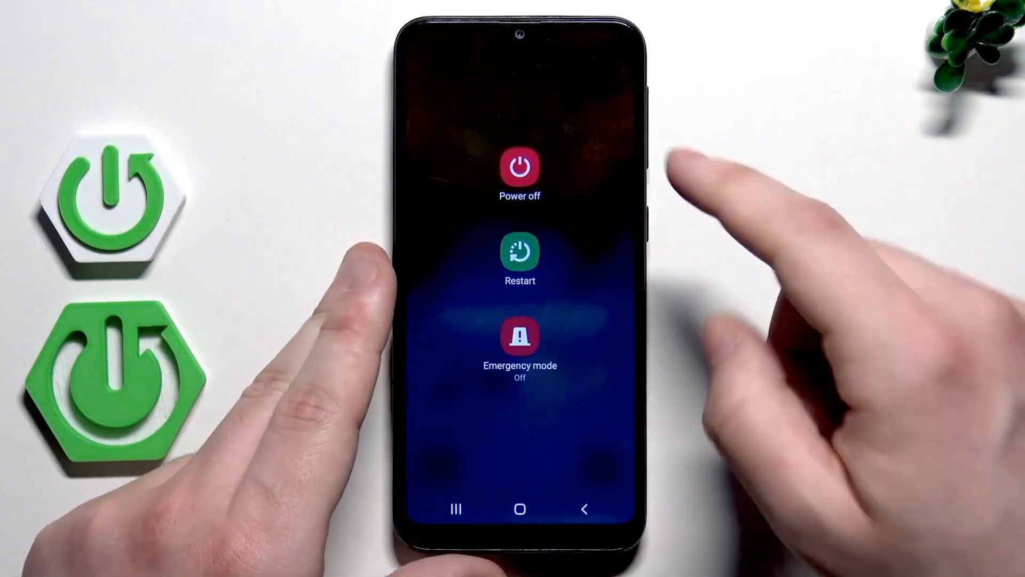
{"action": "left_click", "coordinate": [521, 166]}
{"action": "left_click", "coordinate": [517, 243]}
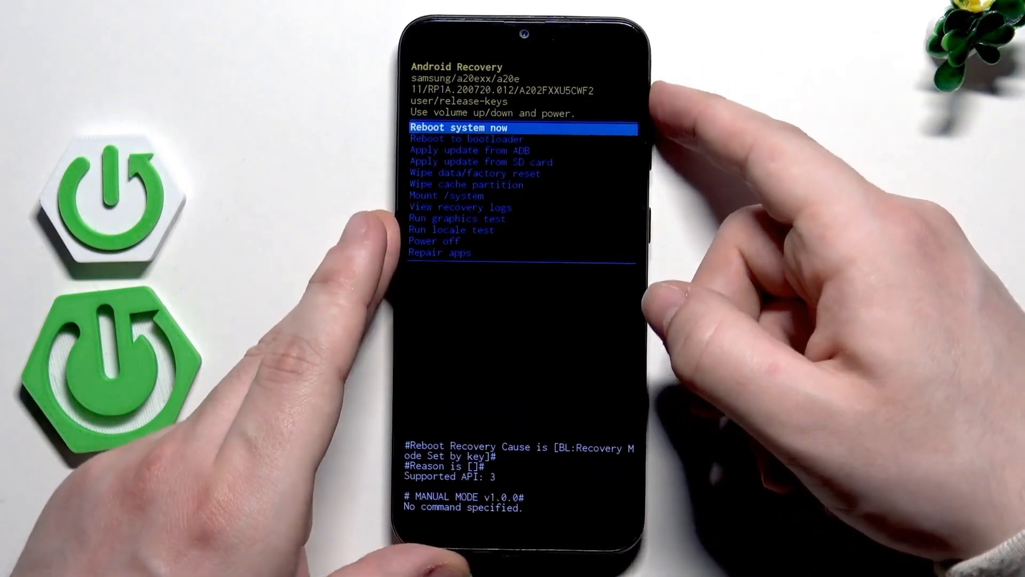
- Power off the phone from the Android Recovery menu
{"action": "key", "text": "Up"}
{"action": "key", "text": "Up"}
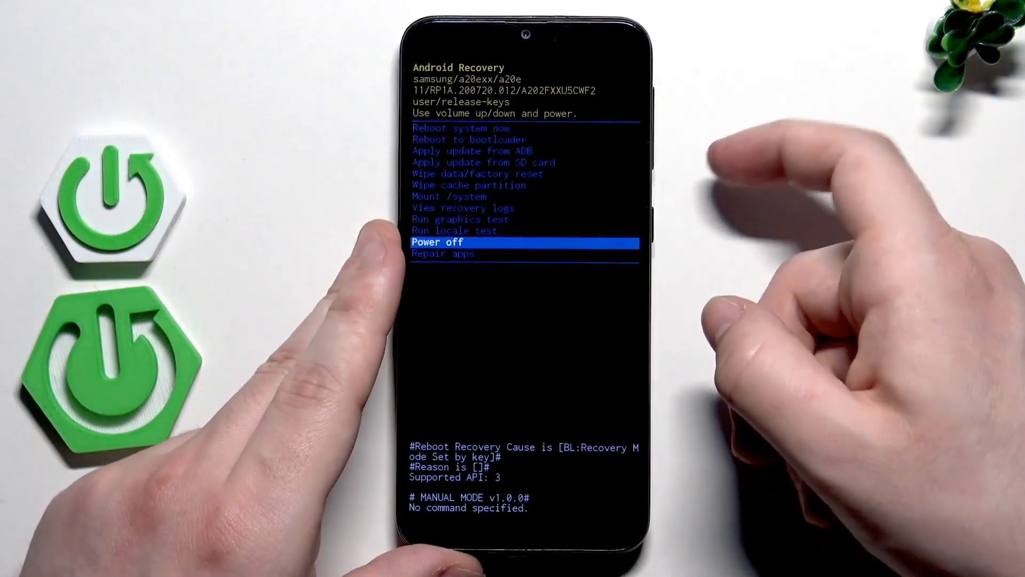
{"action": "key", "text": "Return"}
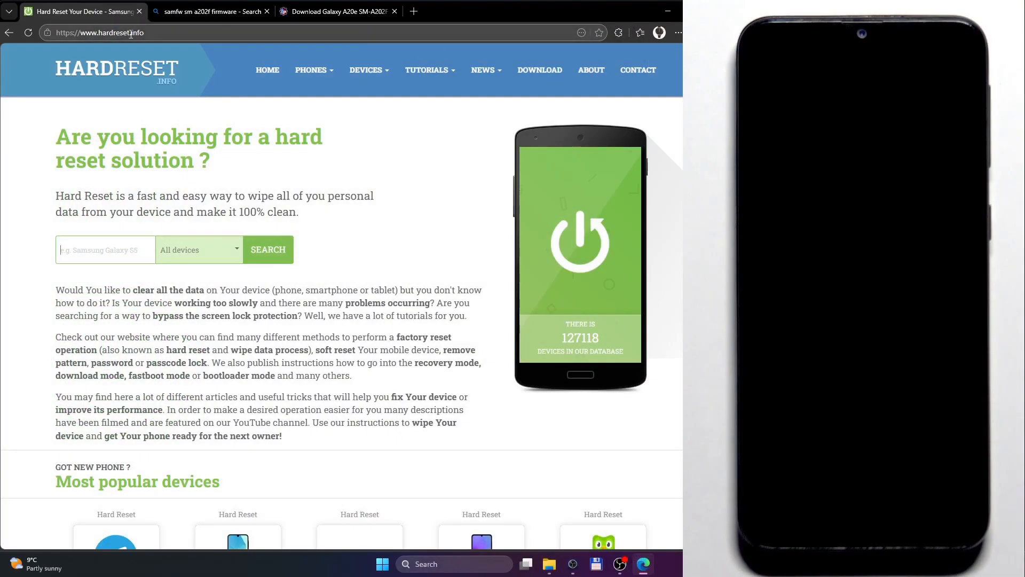
- Search the HardReset.info downloads for samsung drivers and open the Samsung Drivers download page
{"action": "left_click", "coordinate": [542, 71]}
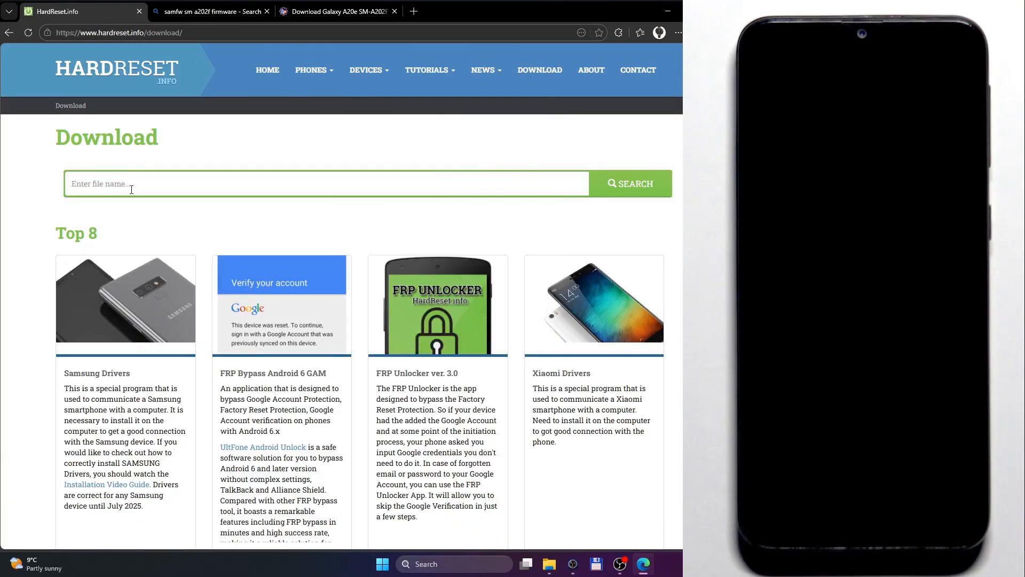
{"action": "left_click", "coordinate": [131, 190]}
{"action": "left_click", "coordinate": [140, 229]}
{"action": "left_click", "coordinate": [638, 188]}
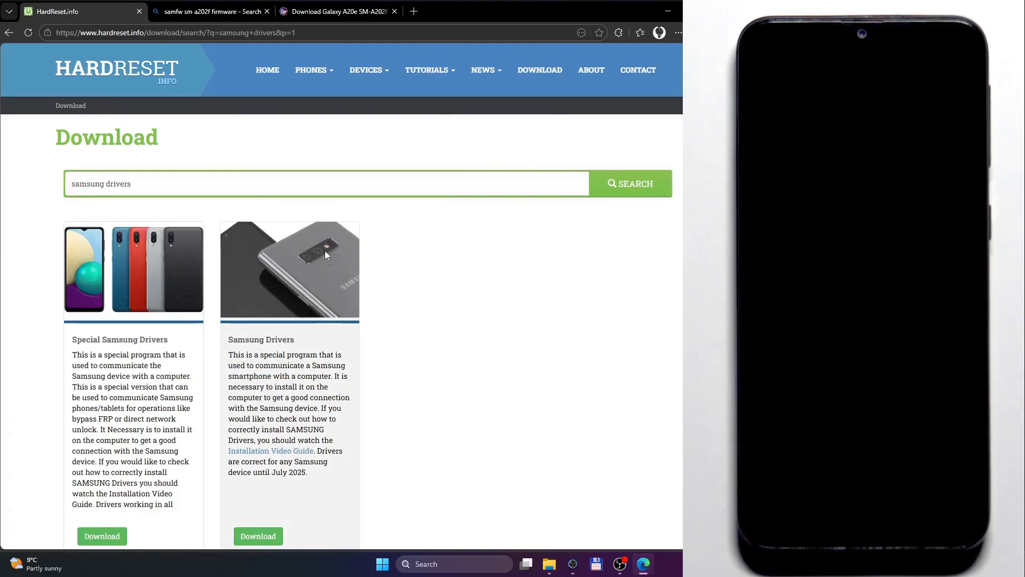
{"action": "left_click", "coordinate": [259, 340]}
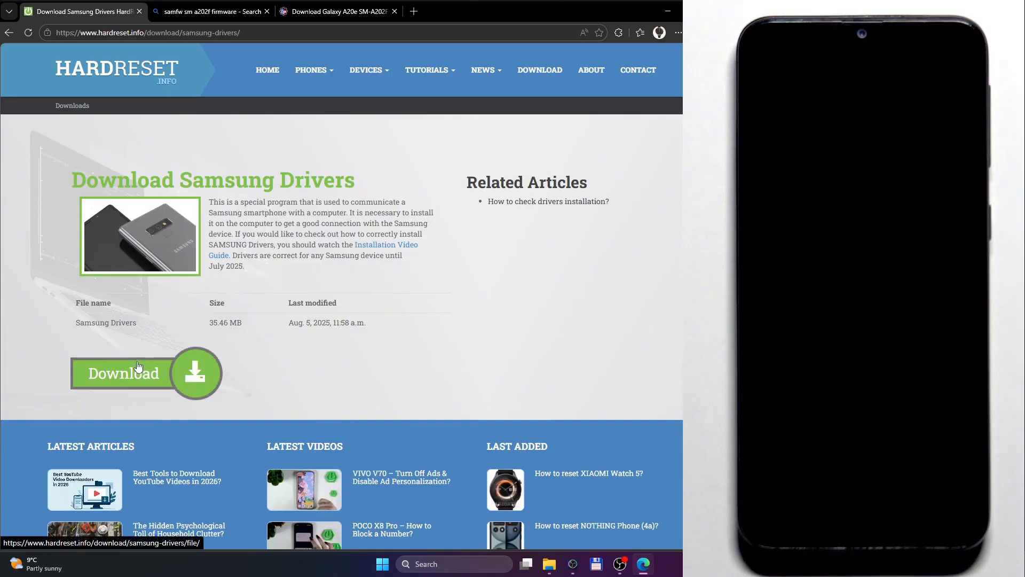
- Search the HardReset.info downloads for odin and open the Odin3 v3.14.4 download page
{"action": "left_click", "coordinate": [9, 33]}
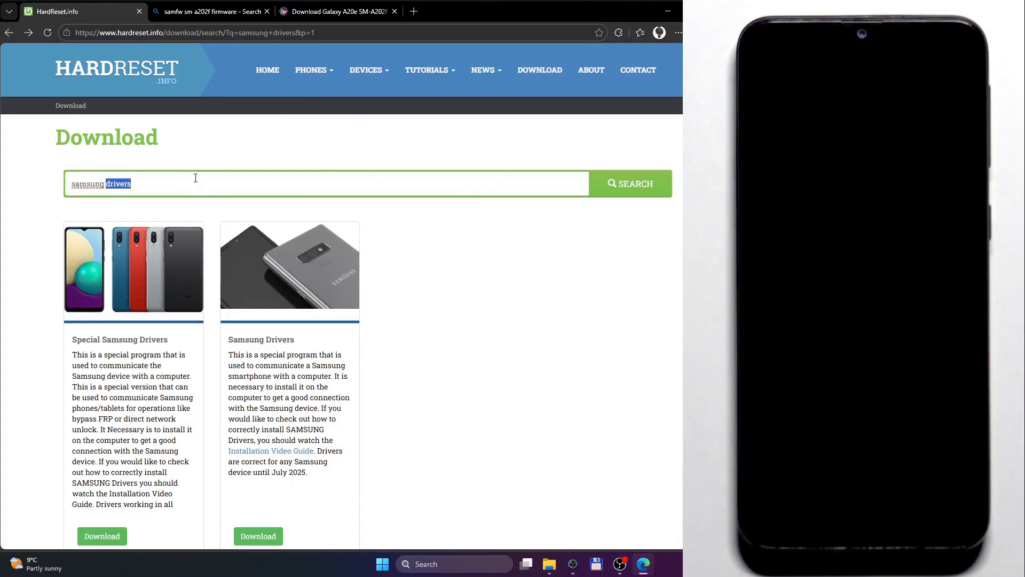
{"action": "key", "text": "BackSpace"}
{"action": "type", "text": "odin"}
{"action": "key", "text": "Return"}
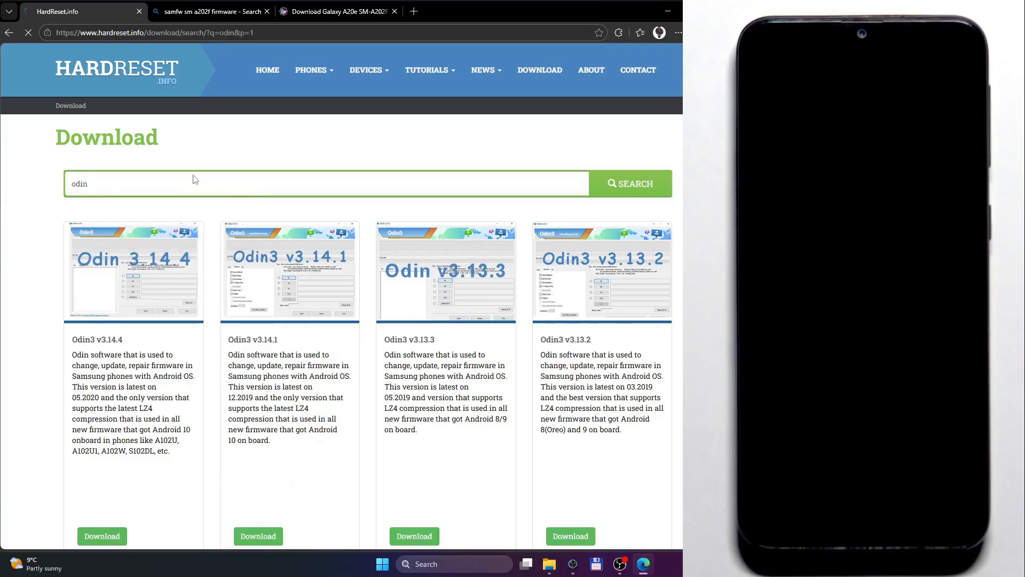
{"action": "left_click", "coordinate": [111, 344]}
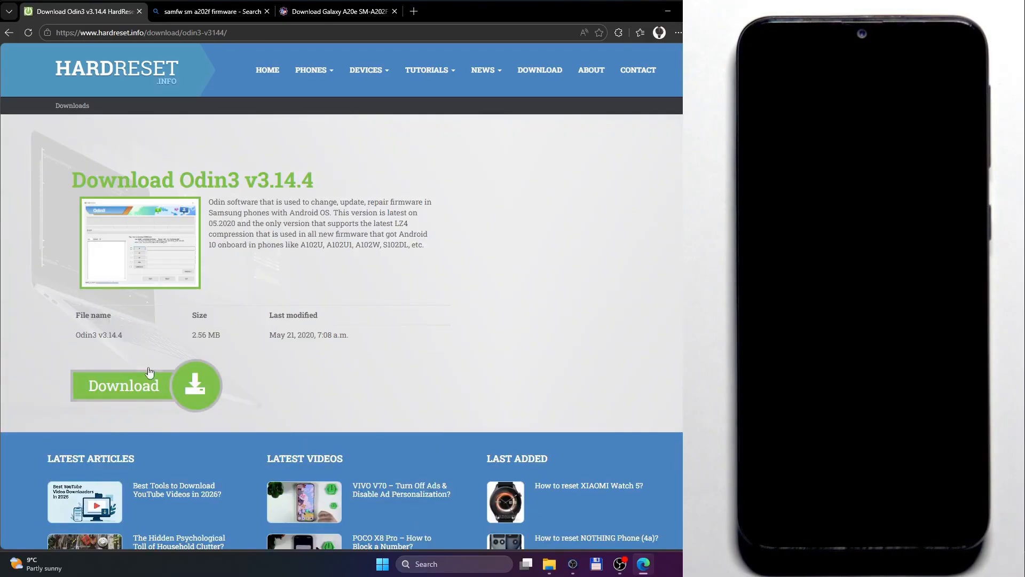
{"action": "left_click", "coordinate": [151, 384]}
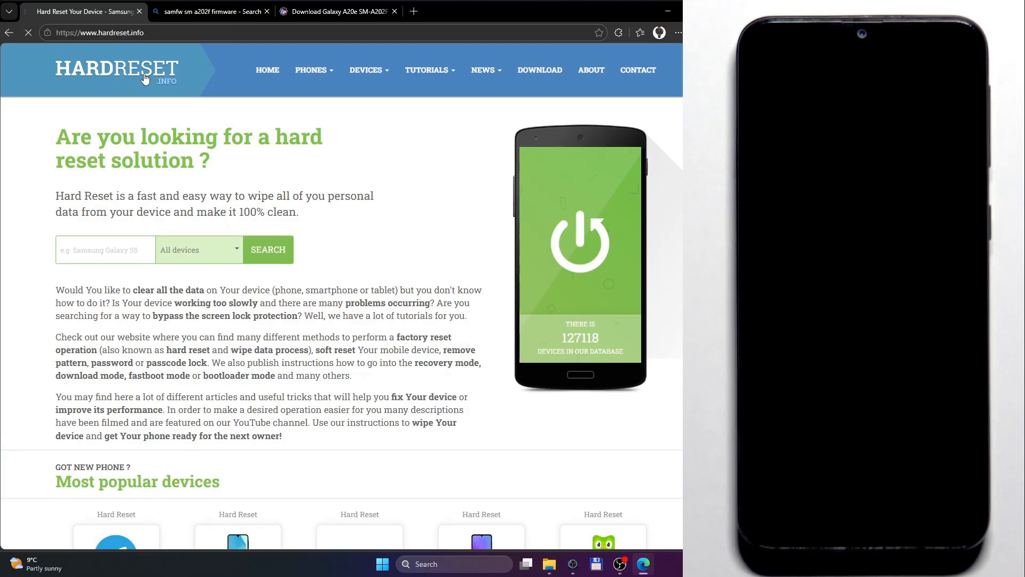
- Open the SamFw firmware page for the Samsung Galaxy A20e SM-A202F from the existing search results
{"action": "left_click", "coordinate": [200, 13]}
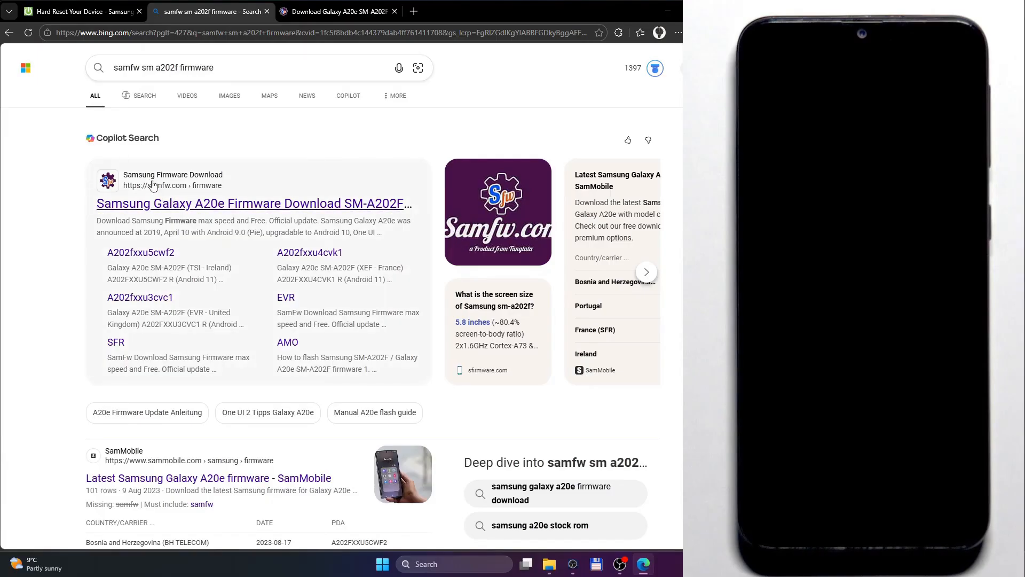
{"action": "left_click", "coordinate": [191, 204]}
{"action": "left_click", "coordinate": [522, 12]}
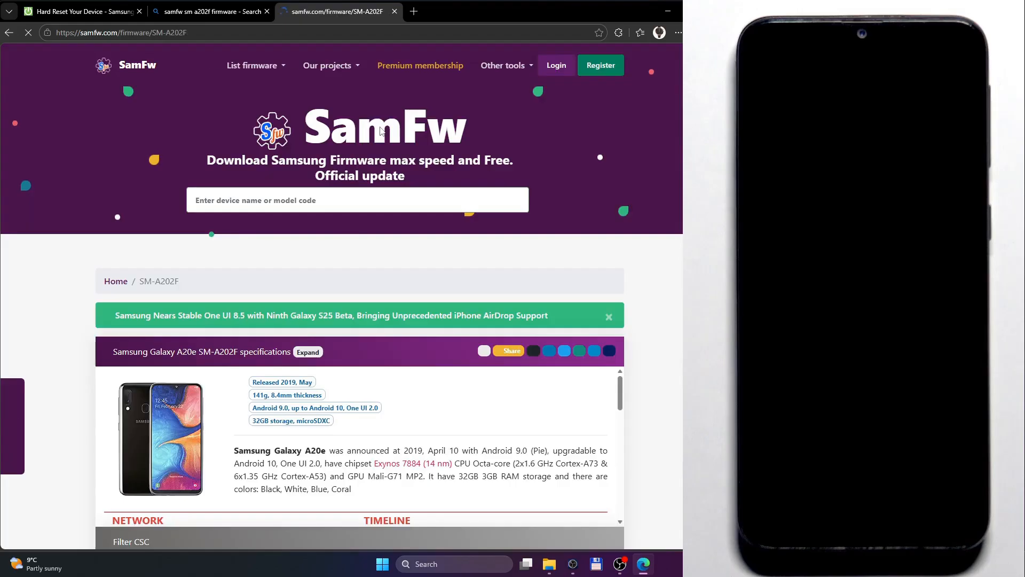
- Filter the CSC list by pol and open the Polish XEO firmware list for the SM-A202F
{"action": "scroll", "coordinate": [546, 207], "scroll_direction": "down", "scroll_amount": 5}
{"action": "scroll", "coordinate": [643, 199], "scroll_direction": "down", "scroll_amount": 2}
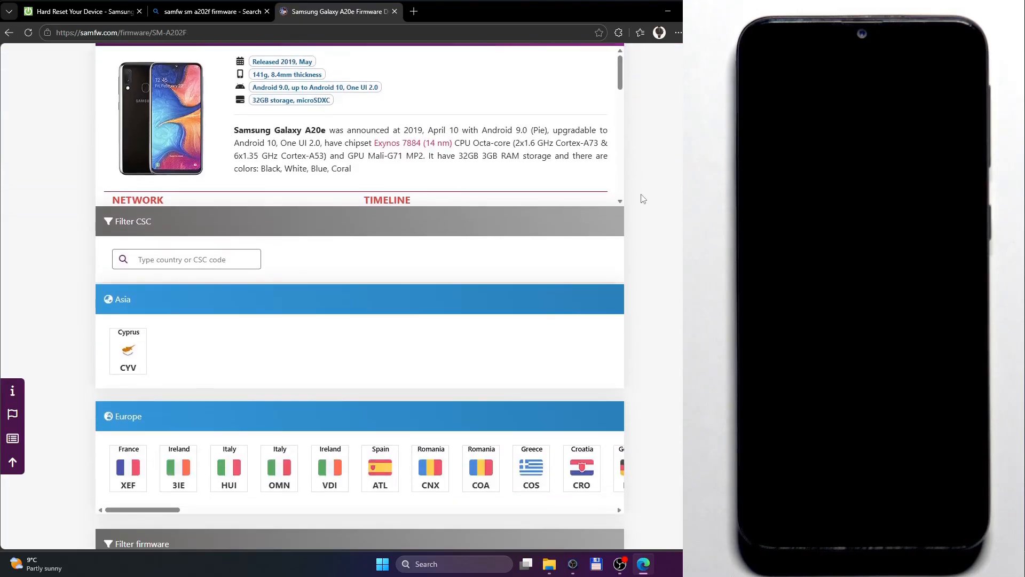
{"action": "left_click", "coordinate": [186, 262]}
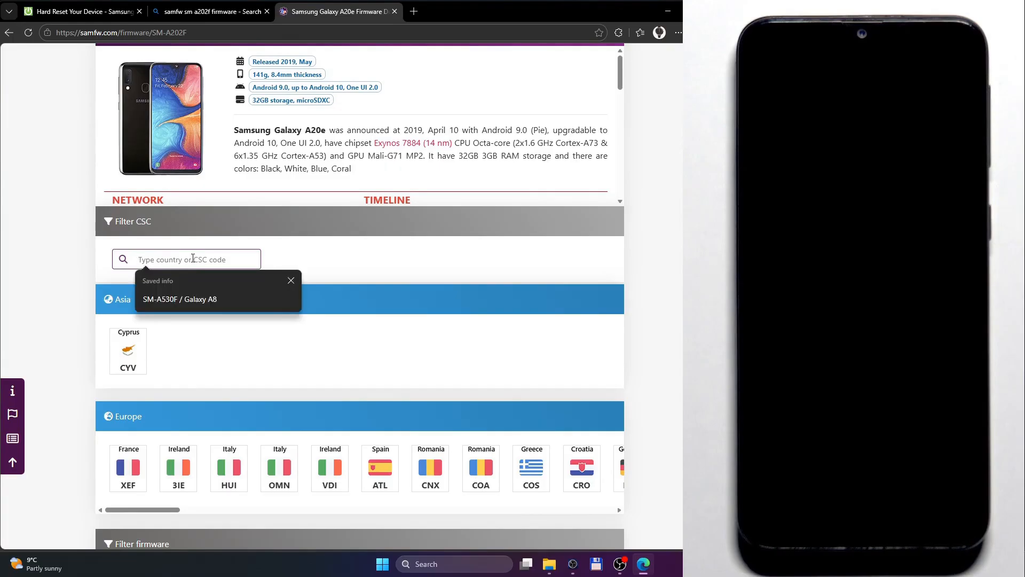
{"action": "type", "text": "po"}
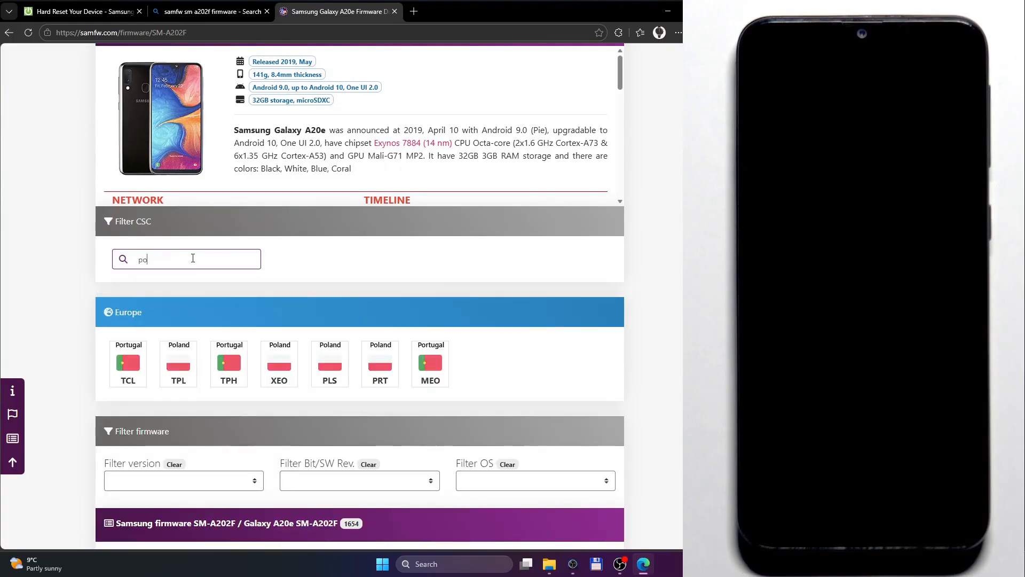
{"action": "type", "text": "l"}
{"action": "left_click", "coordinate": [179, 361]}
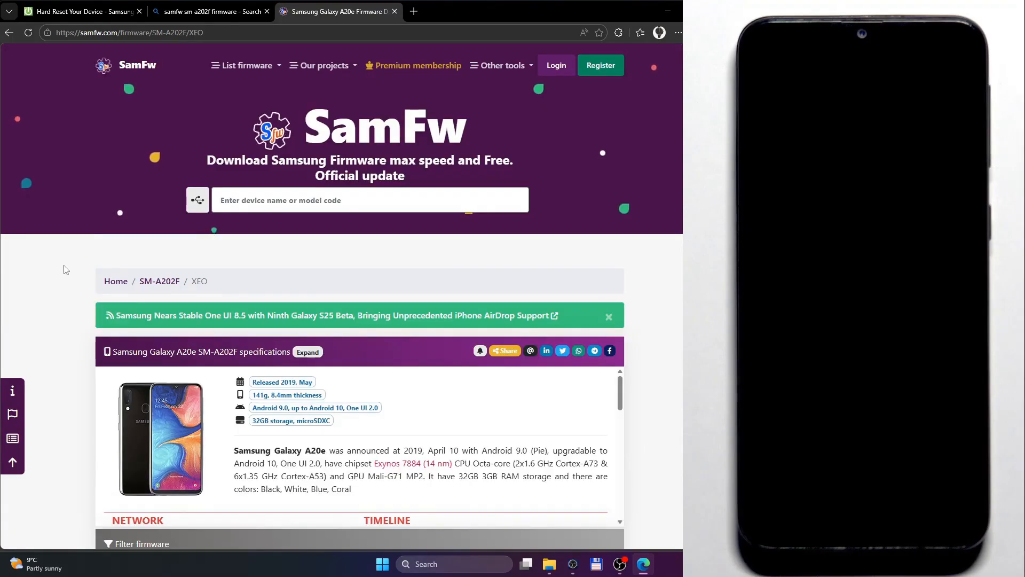
- Open the download page of firmware version A202FXXU5CWF2 in the XEO firmware list
{"action": "scroll", "coordinate": [65, 269], "scroll_direction": "down", "scroll_amount": 5}
{"action": "scroll", "coordinate": [65, 269], "scroll_direction": "down", "scroll_amount": 4}
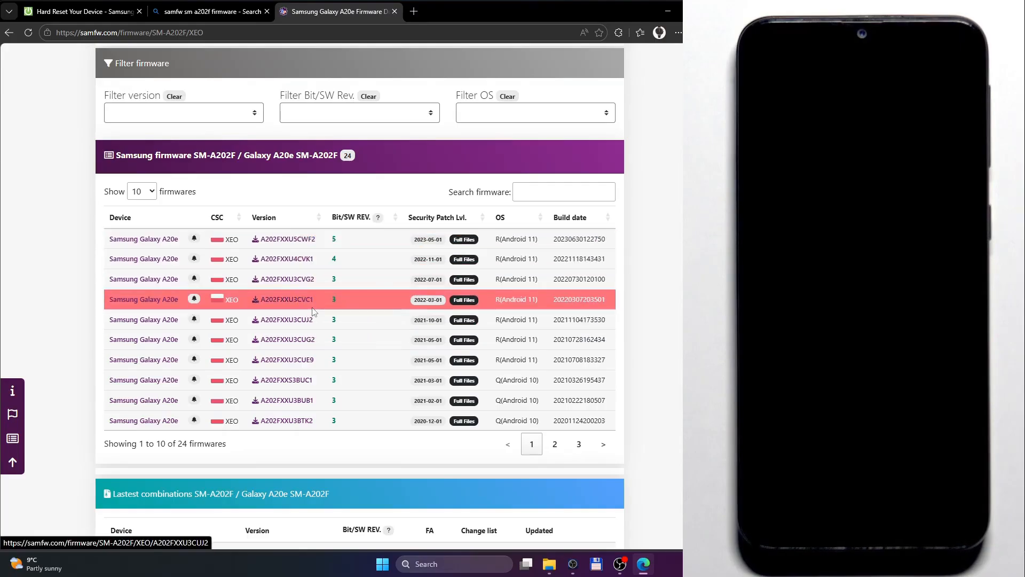
{"action": "left_click", "coordinate": [306, 241]}
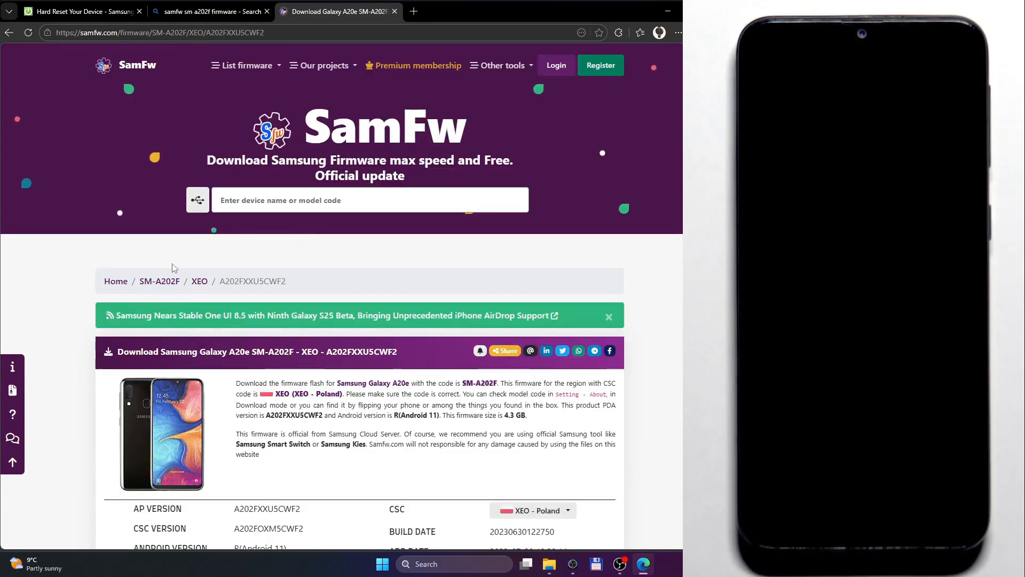
- Download the A202FXXU5CWF2 firmware from the SamFw server and dismiss the download feedback dialog
{"action": "scroll", "coordinate": [378, 303], "scroll_direction": "down", "scroll_amount": 3}
{"action": "scroll", "coordinate": [377, 303], "scroll_direction": "down", "scroll_amount": 6}
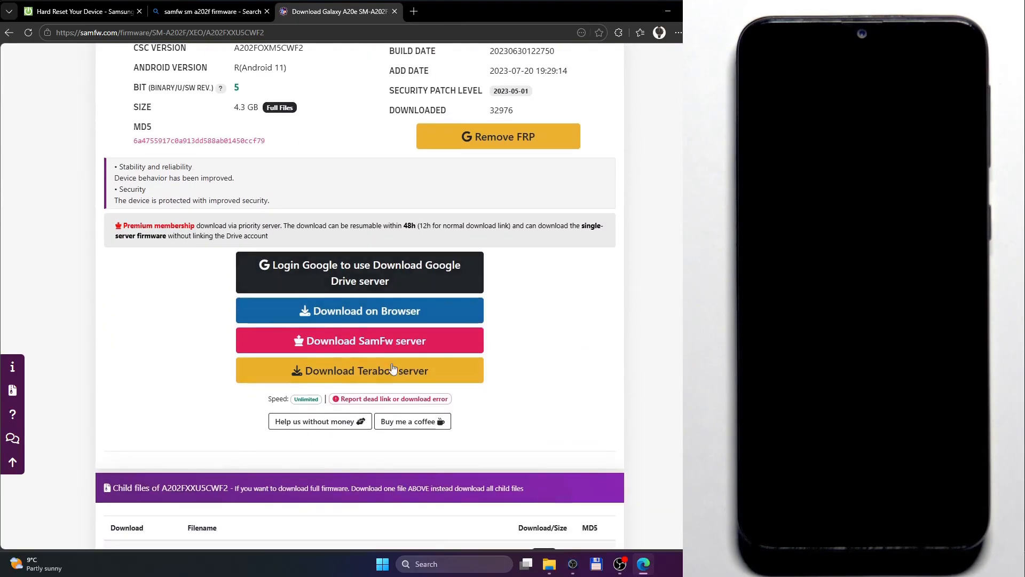
{"action": "left_click", "coordinate": [377, 342]}
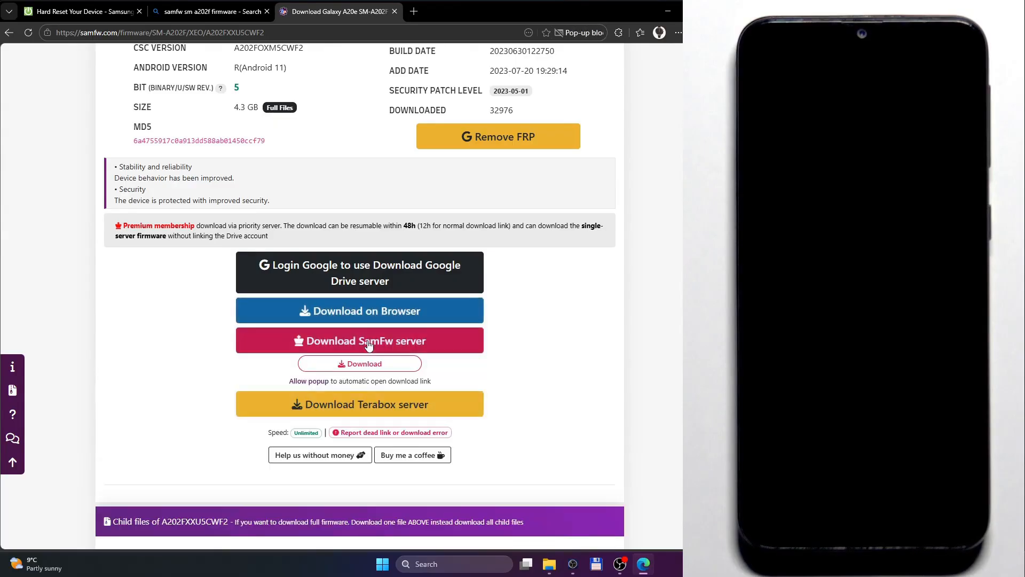
{"action": "left_click", "coordinate": [349, 365]}
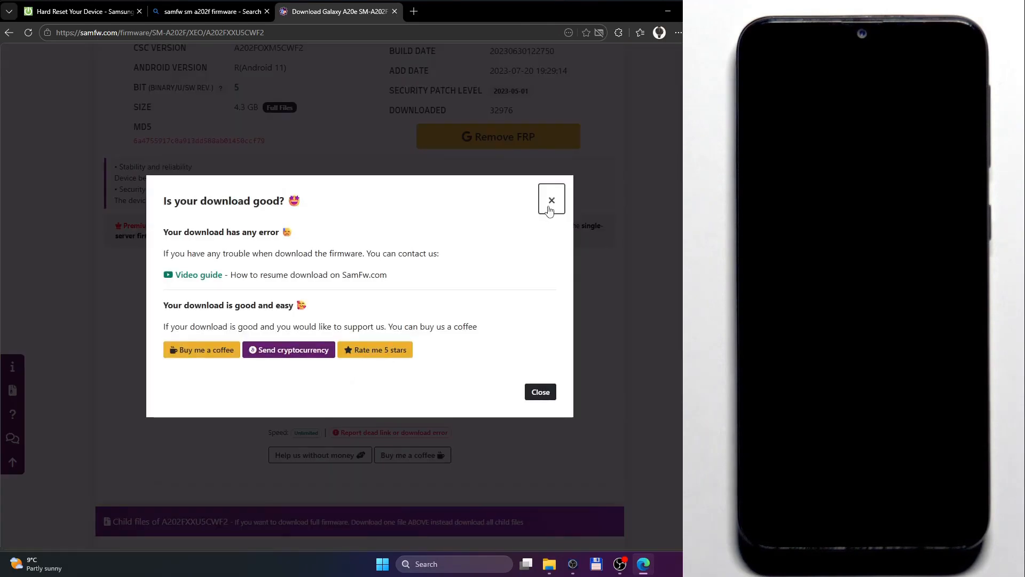
{"action": "left_click", "coordinate": [551, 201]}
- Switch to File Explorer and open the Downloads folder
{"action": "left_click", "coordinate": [61, 12]}
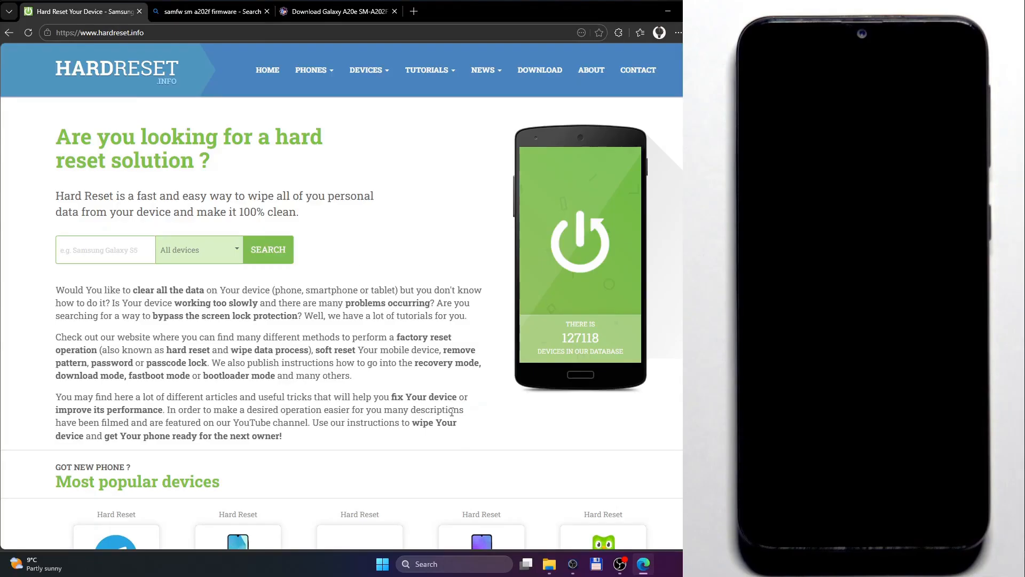
{"action": "left_click", "coordinate": [550, 565]}
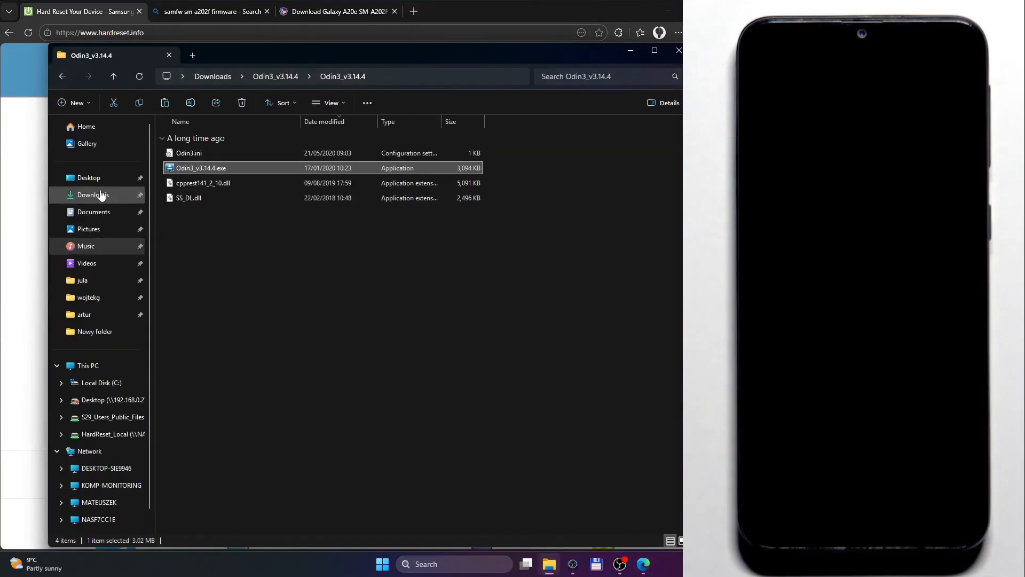
{"action": "left_click", "coordinate": [100, 195]}
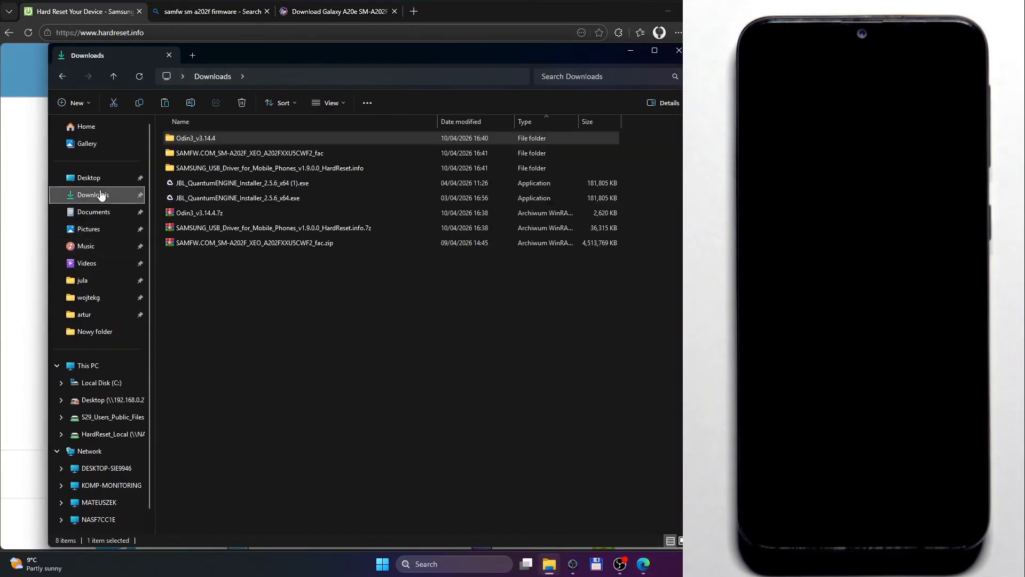
{"action": "left_click", "coordinate": [242, 244]}
{"action": "left_click", "coordinate": [241, 227]}
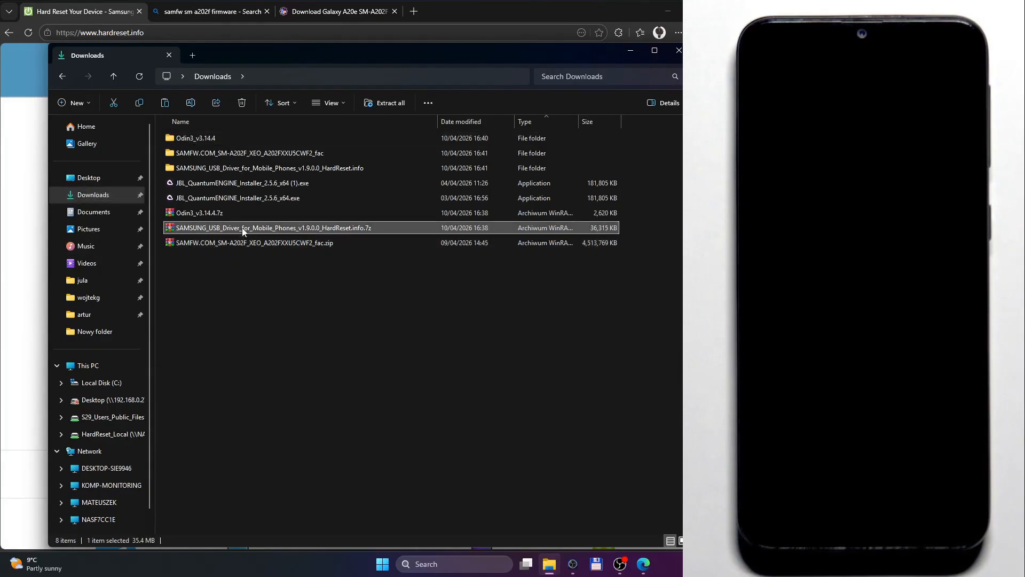
{"action": "left_click", "coordinate": [231, 215]}
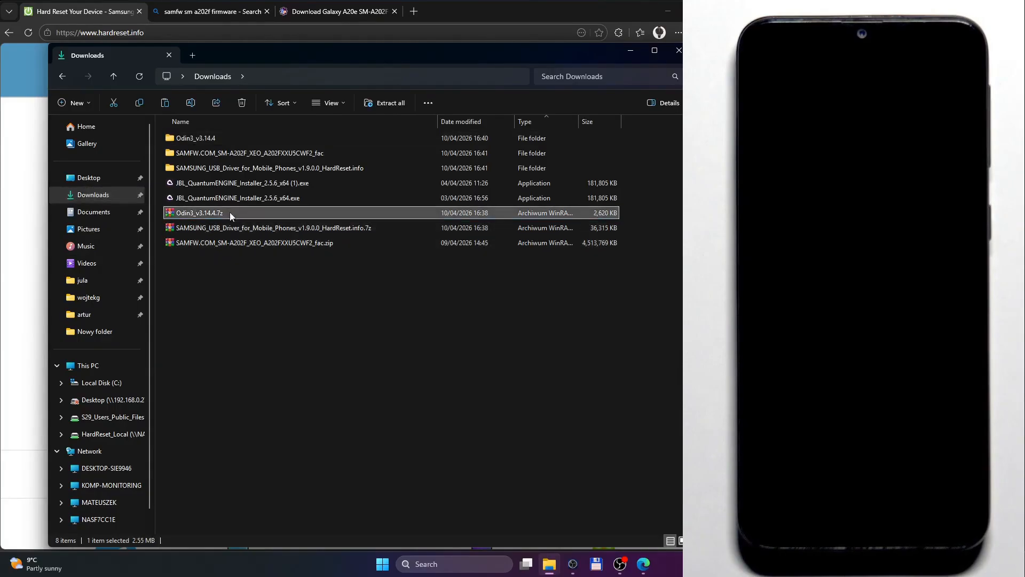
{"action": "right_click", "coordinate": [229, 212]}
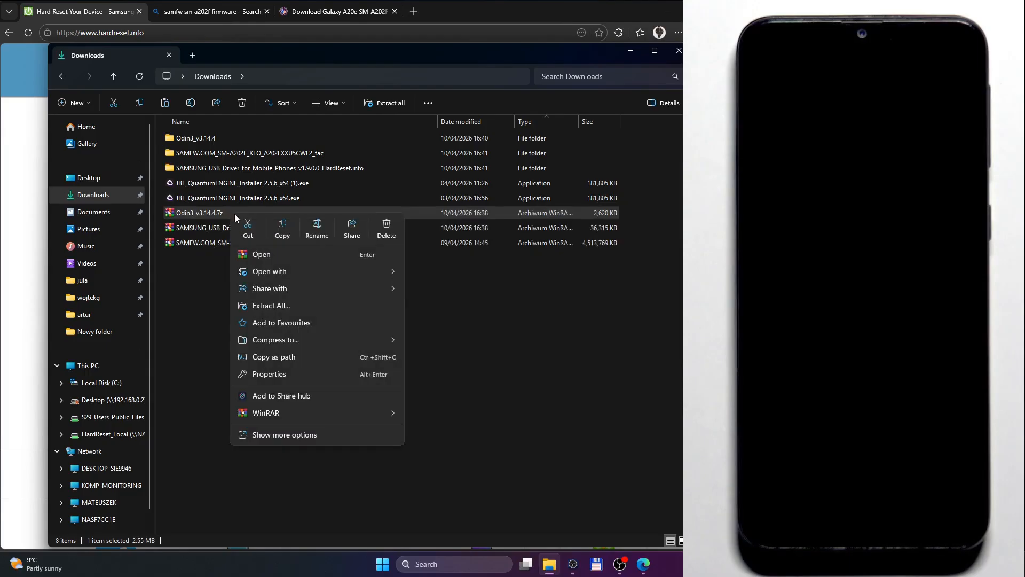
{"action": "mouse_move", "coordinate": [382, 414]}
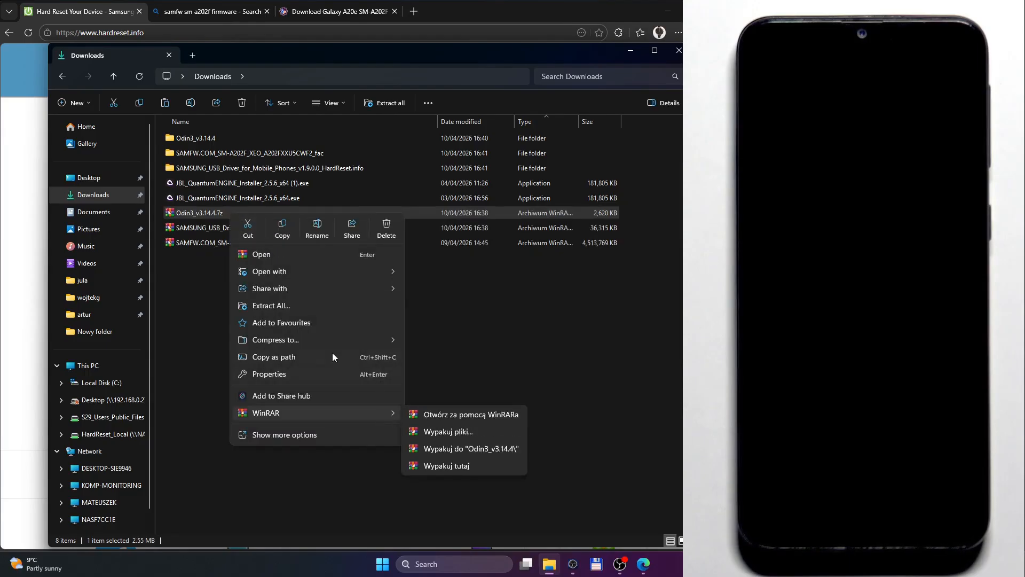
{"action": "left_click", "coordinate": [267, 306]}
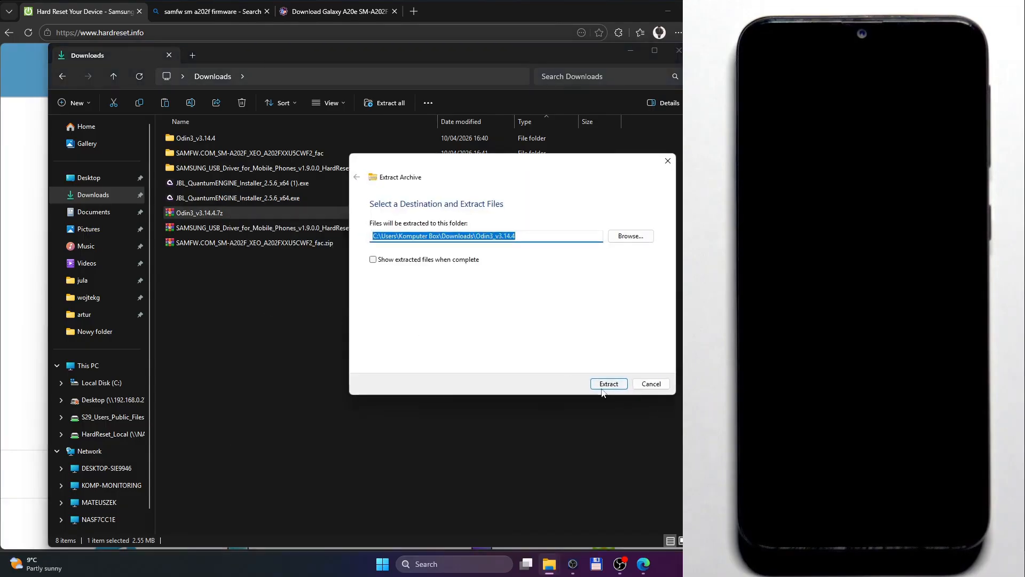
{"action": "left_click", "coordinate": [651, 383]}
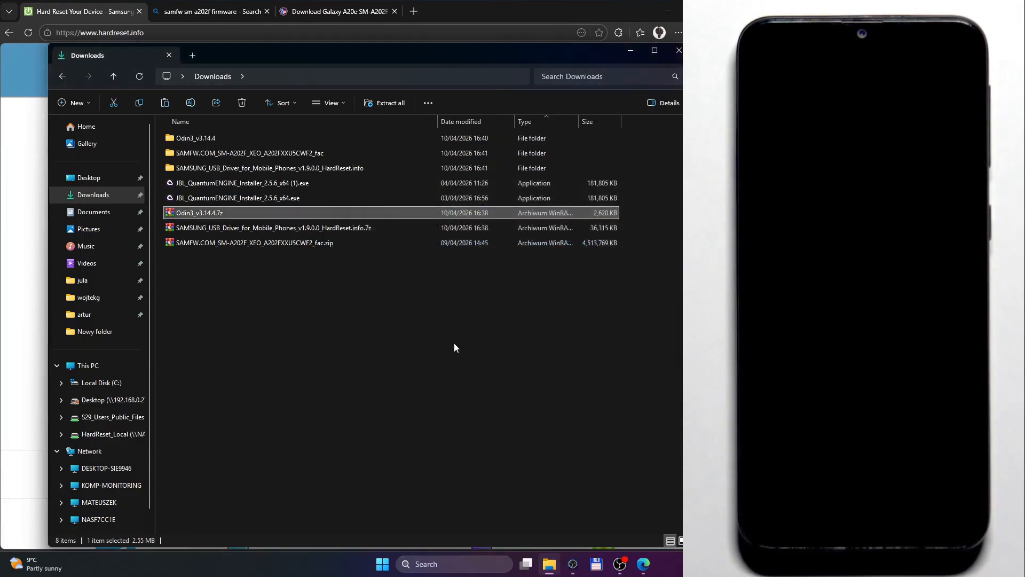
{"action": "left_click_drag", "start_coordinate": [252, 312], "coordinate": [197, 212]}
{"action": "left_click", "coordinate": [266, 300]}
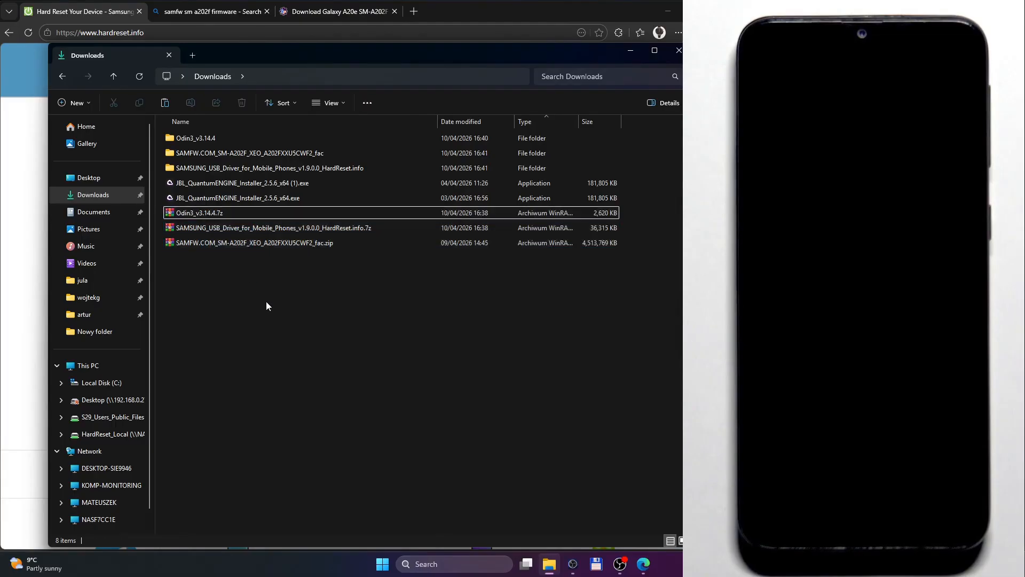
- Run the Samsung USB driver v1.9.0.0 installer from its extracted folder and decline the reinstallation
{"action": "double_click", "coordinate": [260, 168]}
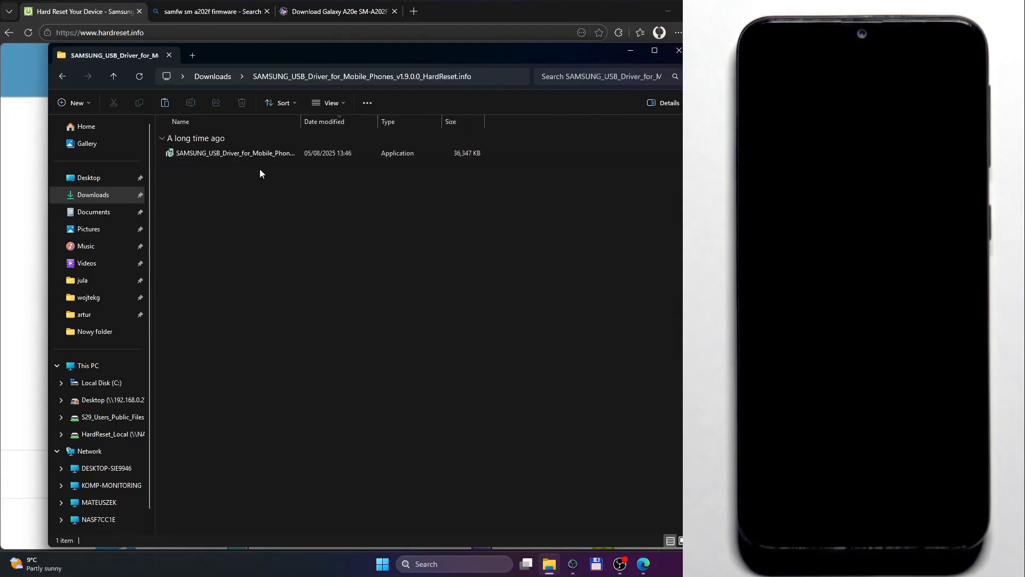
{"action": "double_click", "coordinate": [245, 153]}
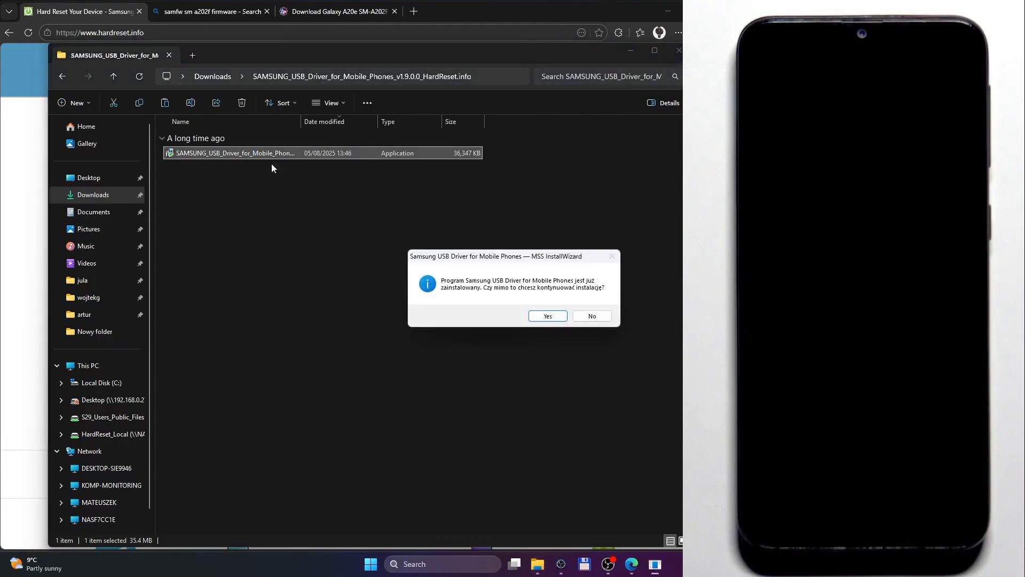
{"action": "left_click_drag", "start_coordinate": [368, 249], "coordinate": [323, 247]}
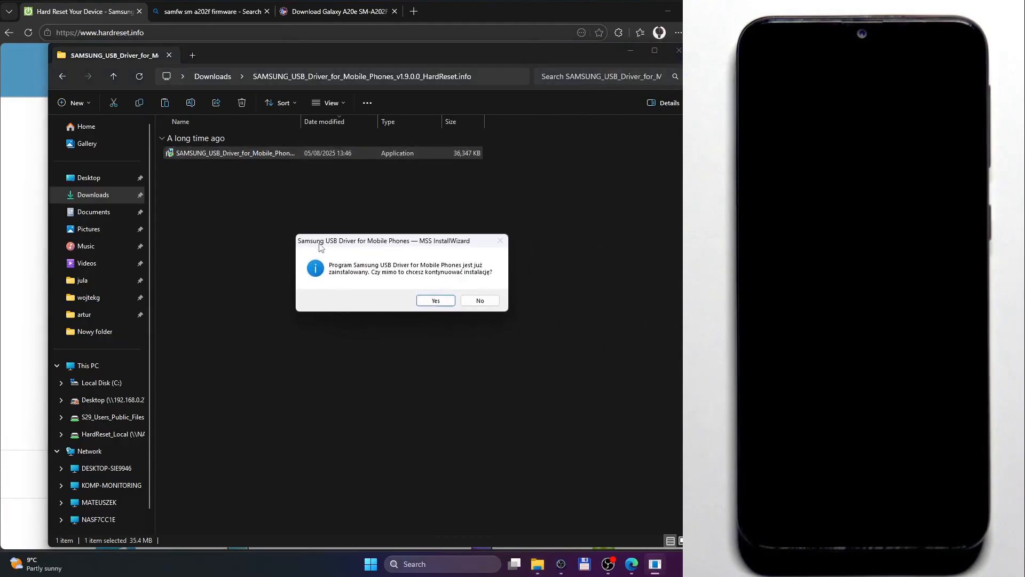
{"action": "left_click", "coordinate": [473, 301]}
- Launch Odin3_v3.14.4.exe from the extracted Odin3_v3.14.4 folder in Downloads, accept the account warning and reposition the Odin window
{"action": "left_click", "coordinate": [118, 198]}
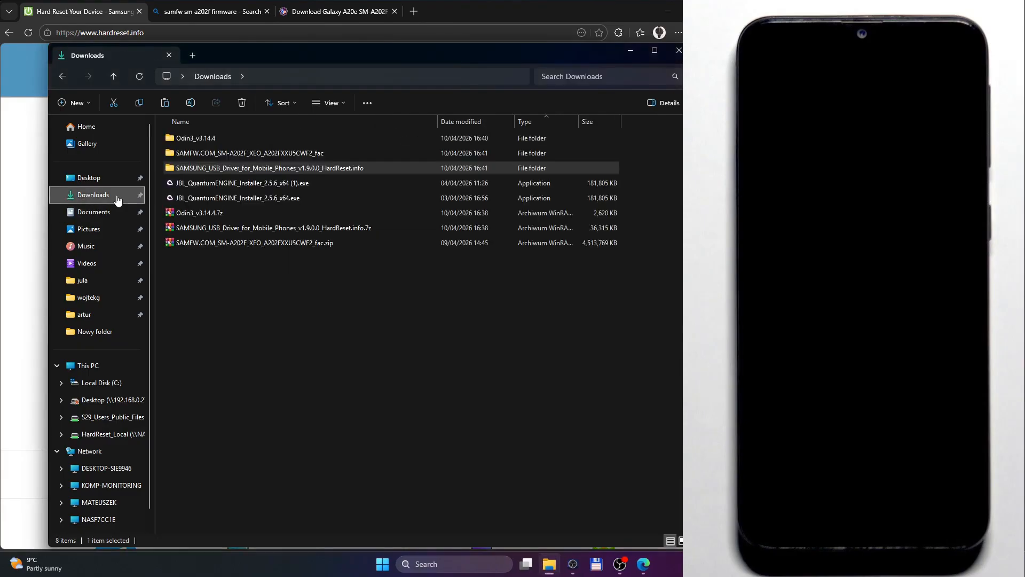
{"action": "double_click", "coordinate": [231, 139]}
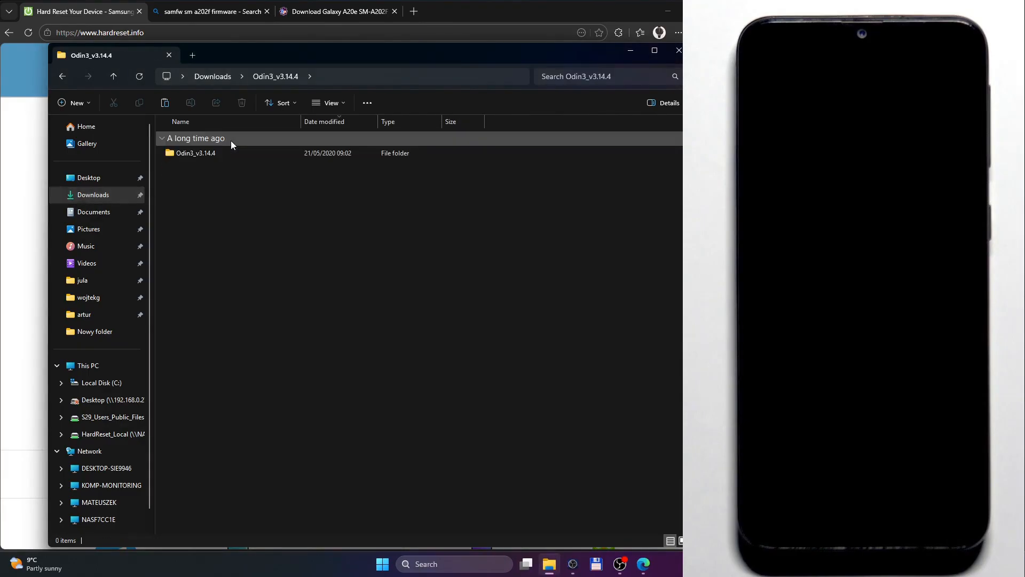
{"action": "double_click", "coordinate": [239, 155]}
{"action": "left_click", "coordinate": [201, 168]}
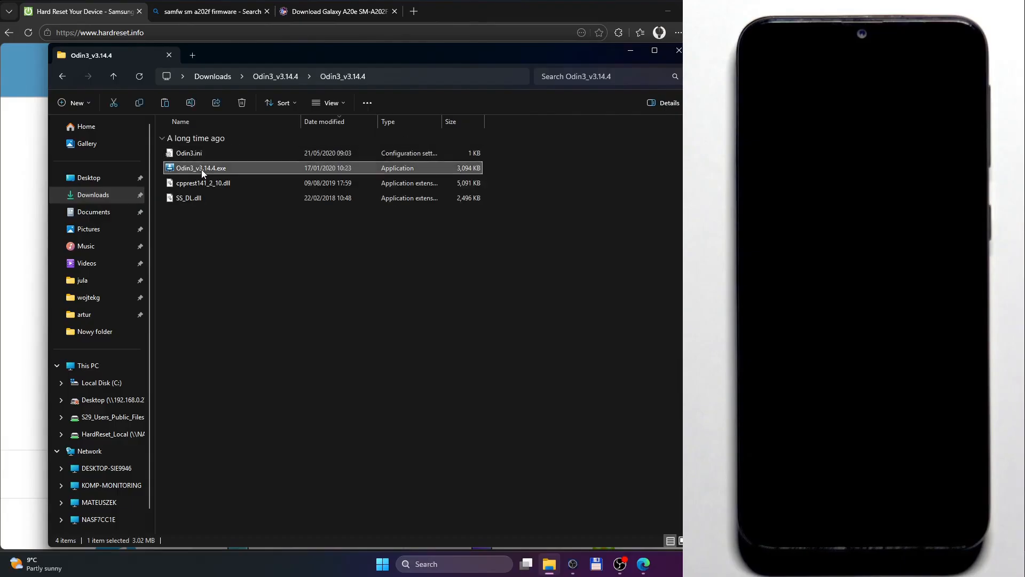
{"action": "double_click", "coordinate": [212, 169]}
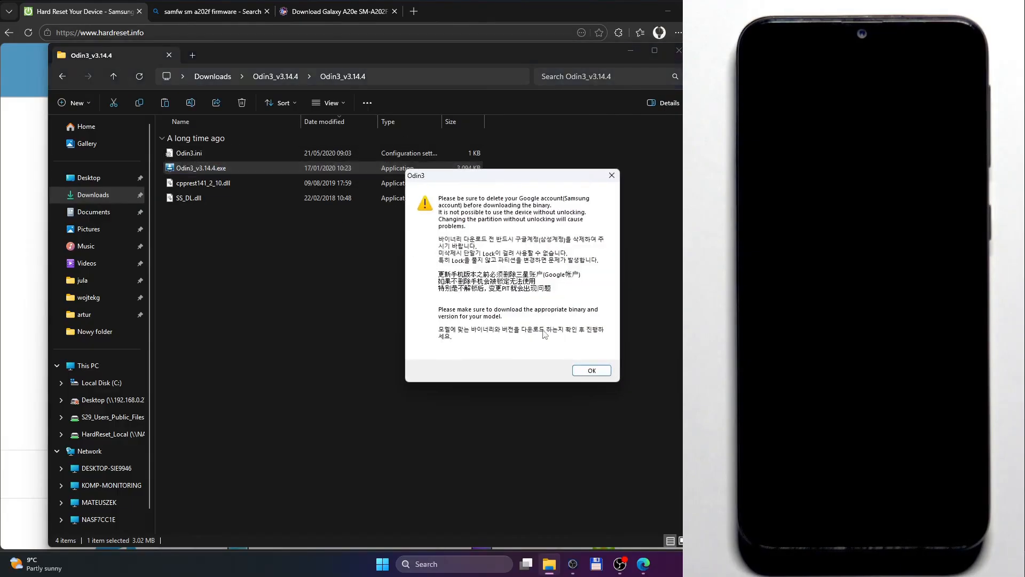
{"action": "left_click", "coordinate": [591, 366]}
{"action": "left_click_drag", "start_coordinate": [485, 116], "coordinate": [332, 116]}
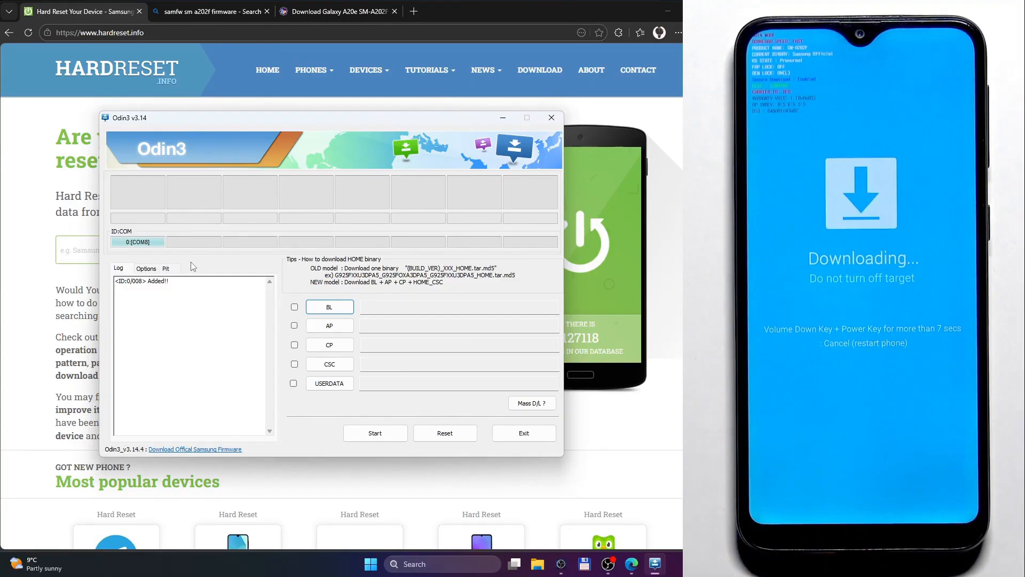
- Load the BL_A202FXXU5CWF2 file from the SAMFW.COM_SM-A202F_XEO_A202FXXU5CWF2_fac folder into Odin's BL slot
{"action": "left_click", "coordinate": [330, 307]}
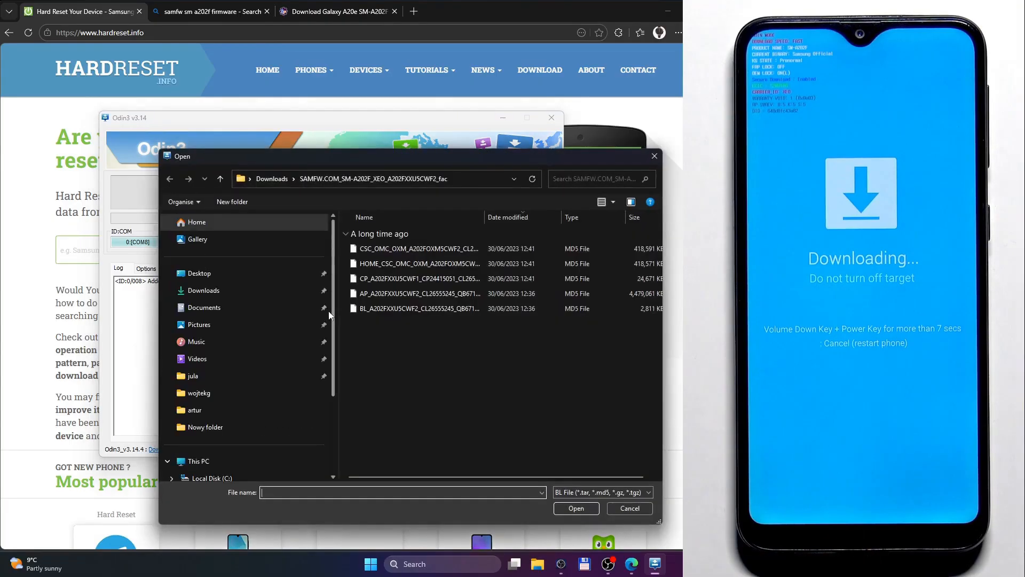
{"action": "left_click", "coordinate": [209, 293]}
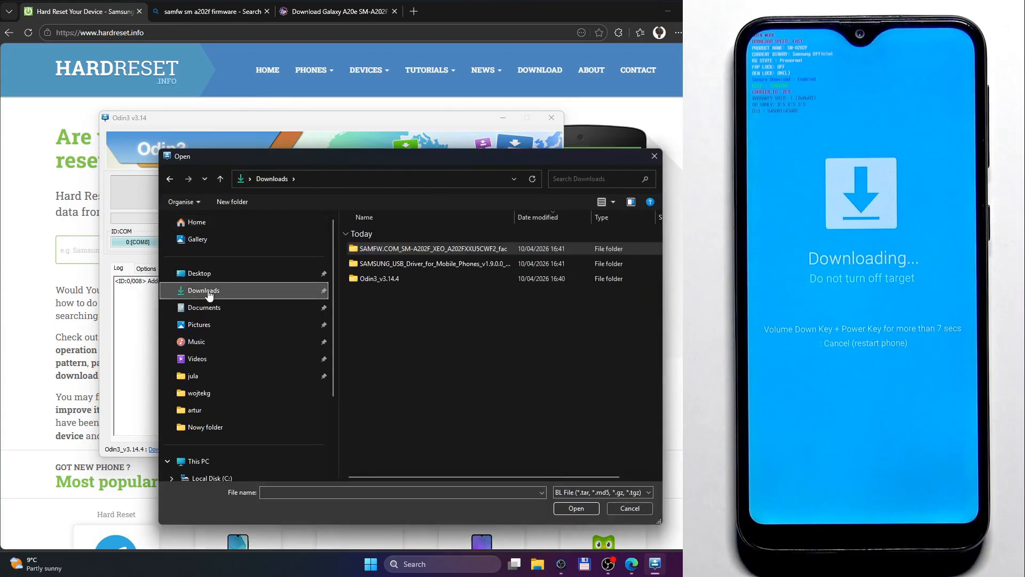
{"action": "double_click", "coordinate": [395, 249]}
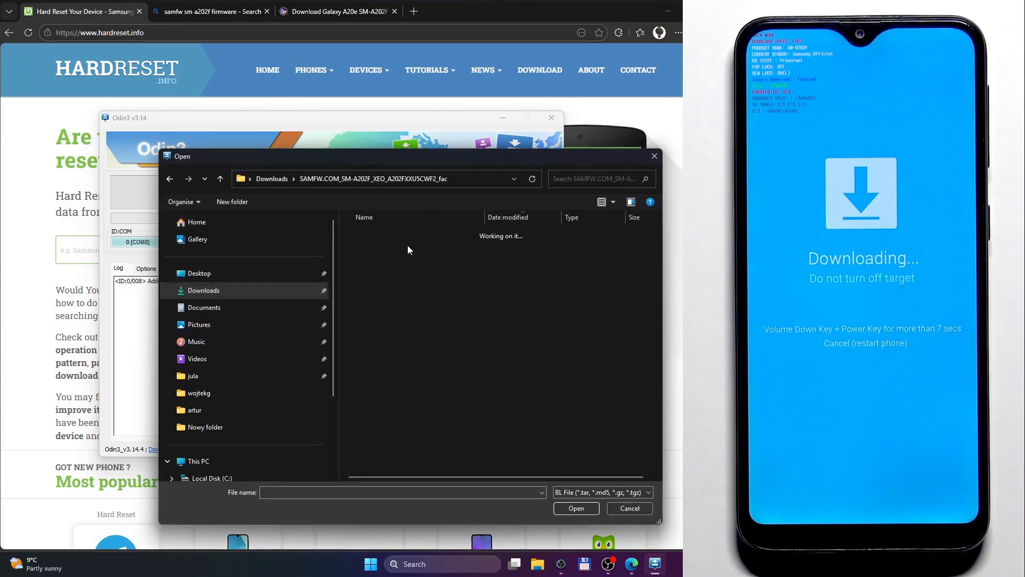
{"action": "left_click", "coordinate": [365, 312]}
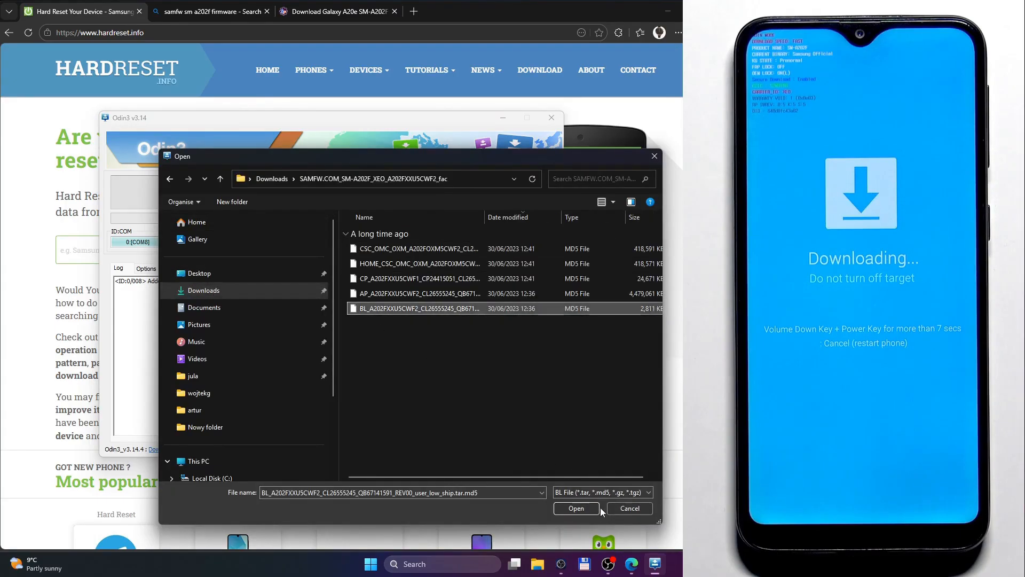
{"action": "left_click", "coordinate": [585, 509]}
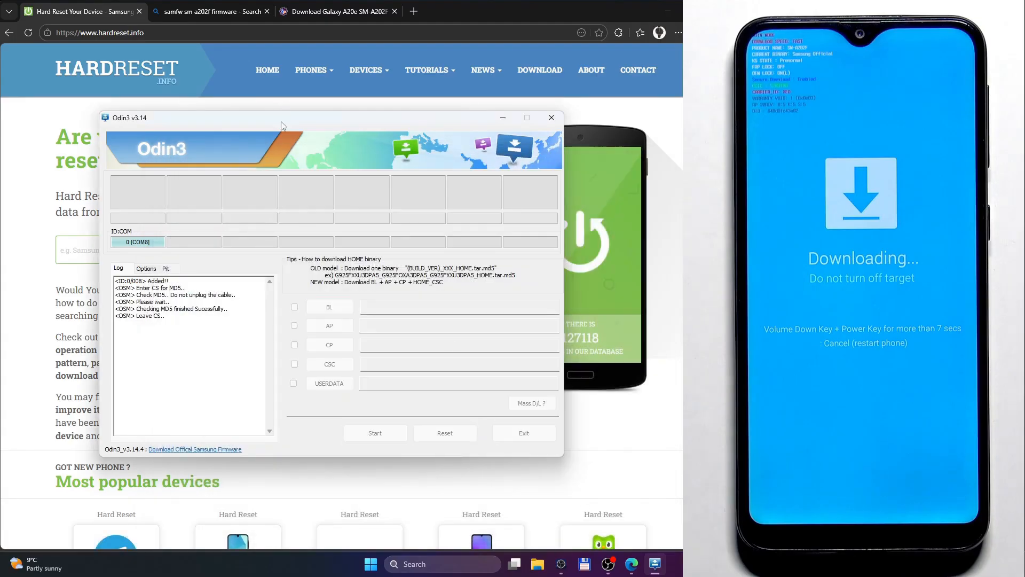
- Move the Odin window out of the way and load the AP_A202FXXU5CWF2 file into the AP slot
{"action": "left_click_drag", "start_coordinate": [282, 124], "coordinate": [226, 66]}
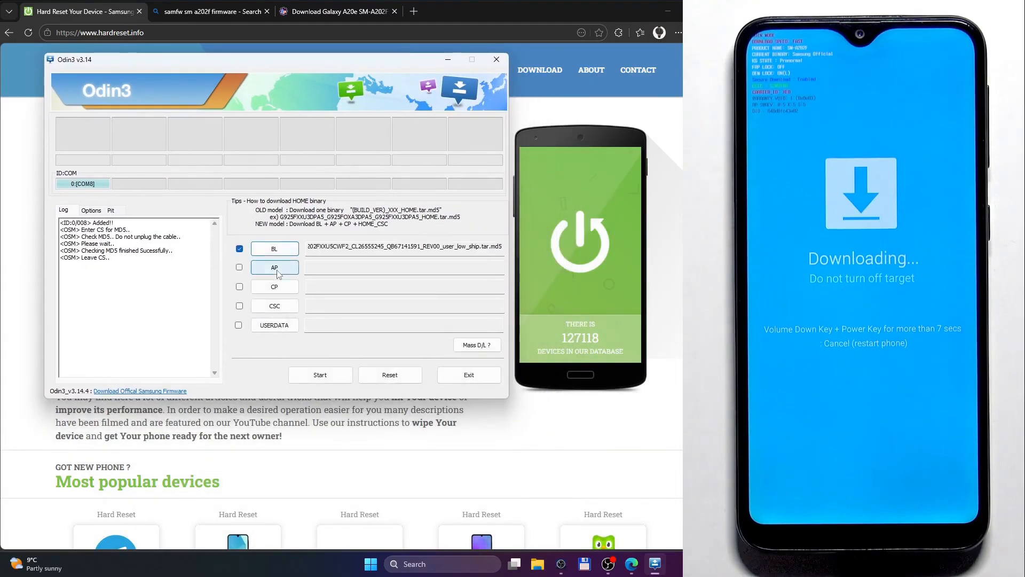
{"action": "left_click", "coordinate": [275, 269]}
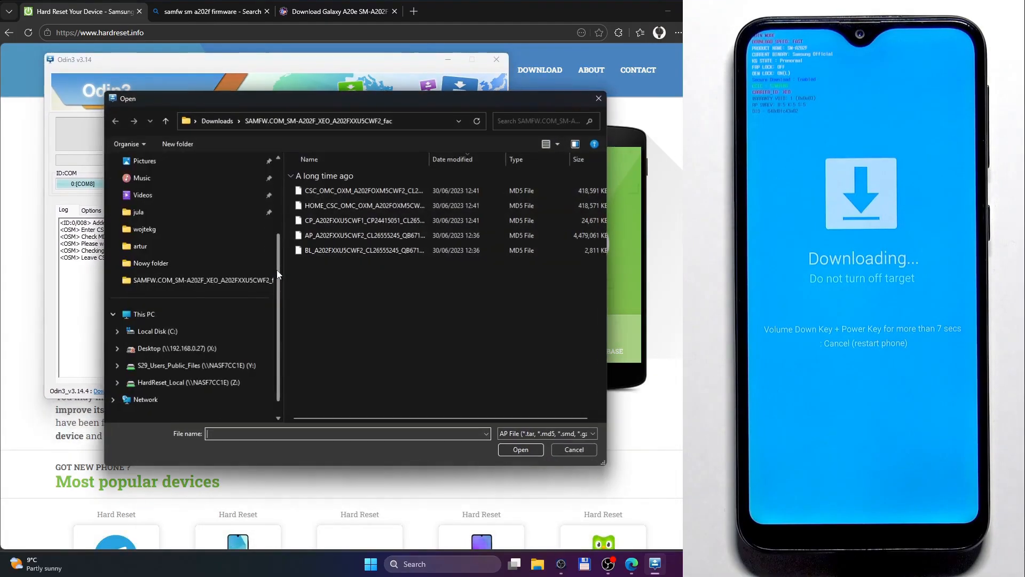
{"action": "left_click", "coordinate": [319, 241]}
{"action": "left_click", "coordinate": [518, 450]}
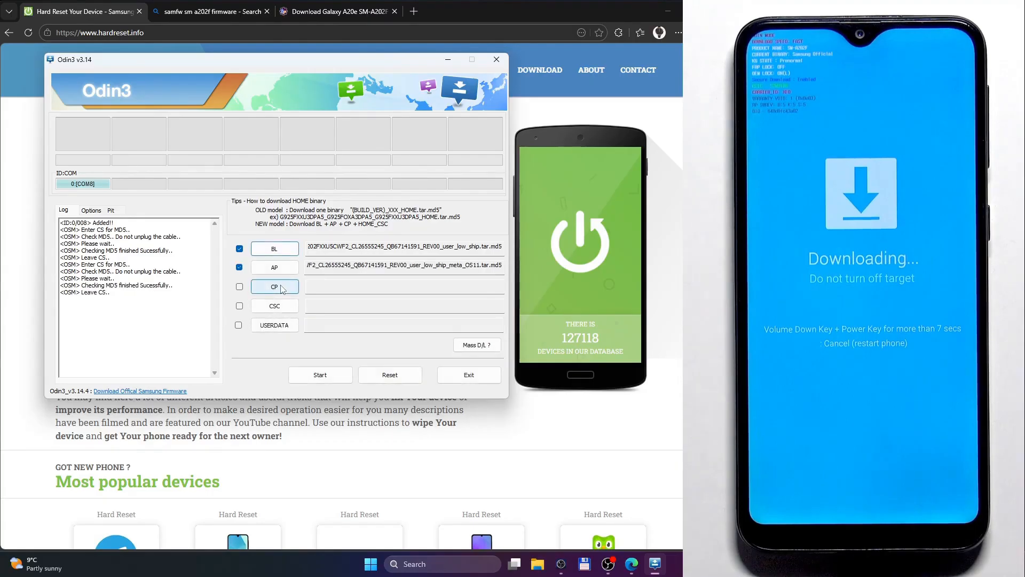
- Load the CP_A202FXXU5CWF1 modem file from the firmware folder into the CP slot
{"action": "left_click", "coordinate": [274, 287]}
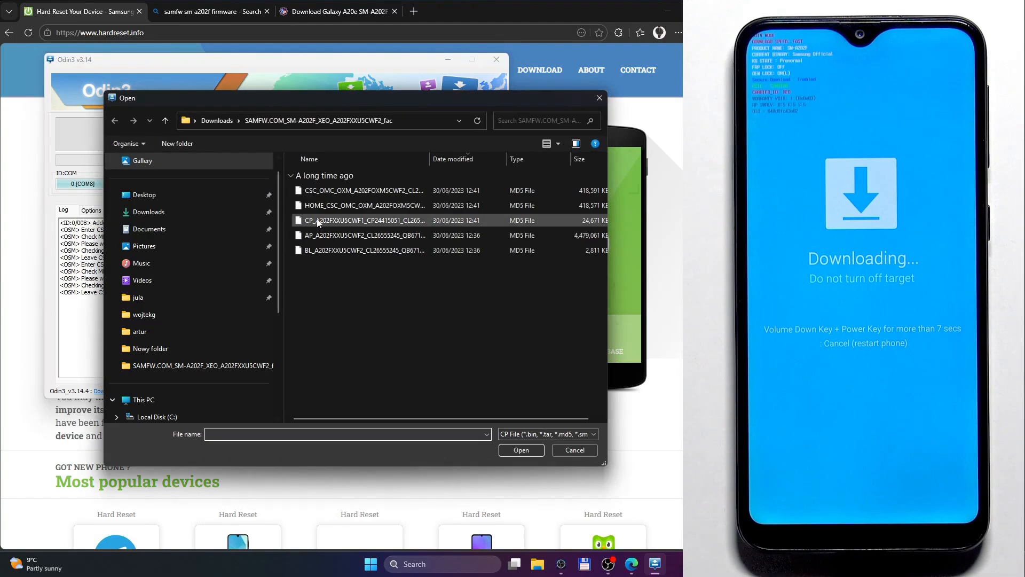
{"action": "left_click", "coordinate": [319, 220]}
{"action": "left_click", "coordinate": [523, 451]}
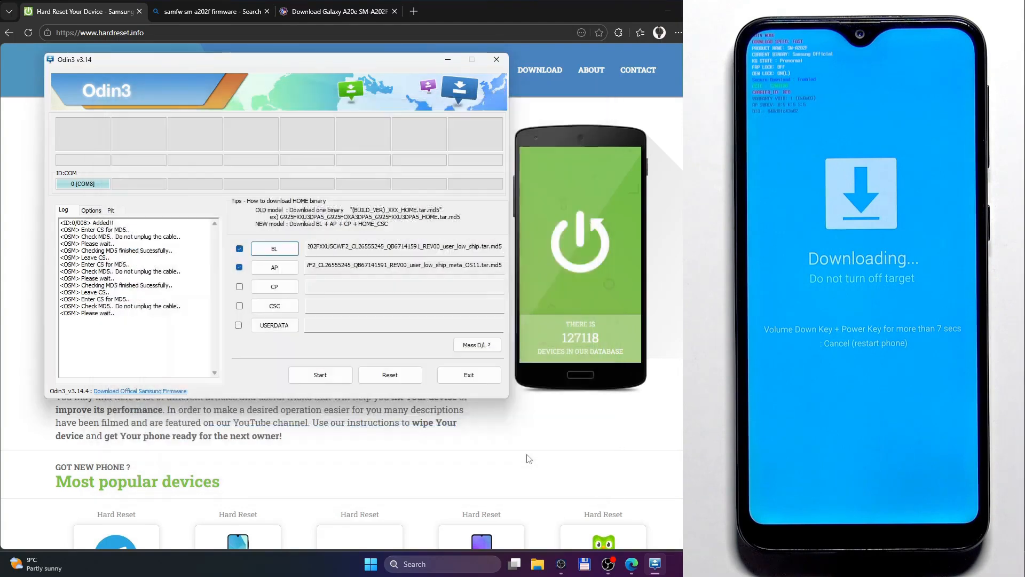
- Load the HOME_CSC_OMC_OXM_A202FOXM5CWF2 file into the CSC slot and start flashing the firmware to the phone
{"action": "left_click", "coordinate": [285, 307]}
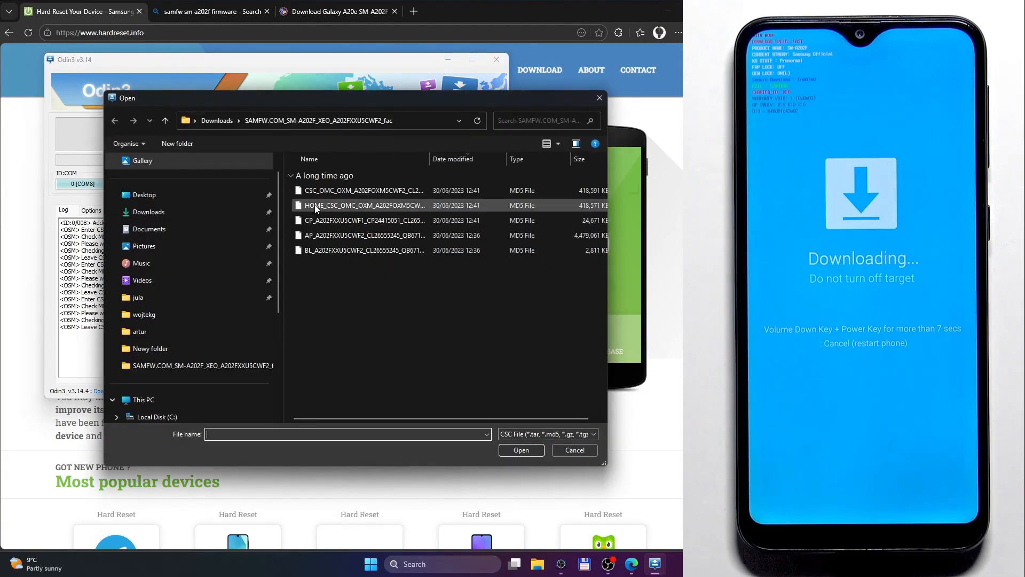
{"action": "left_click", "coordinate": [315, 205]}
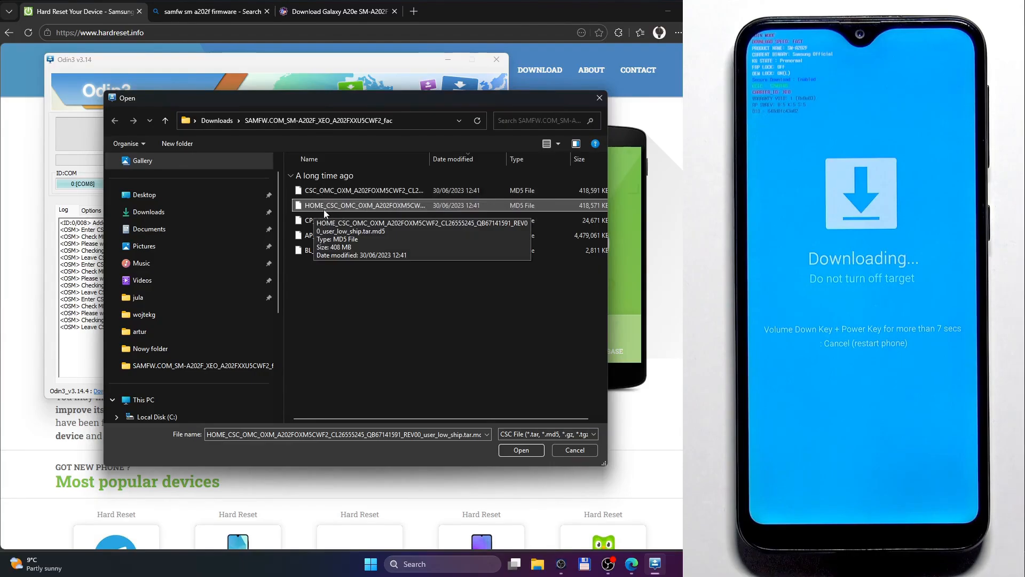
{"action": "left_click", "coordinate": [521, 450]}
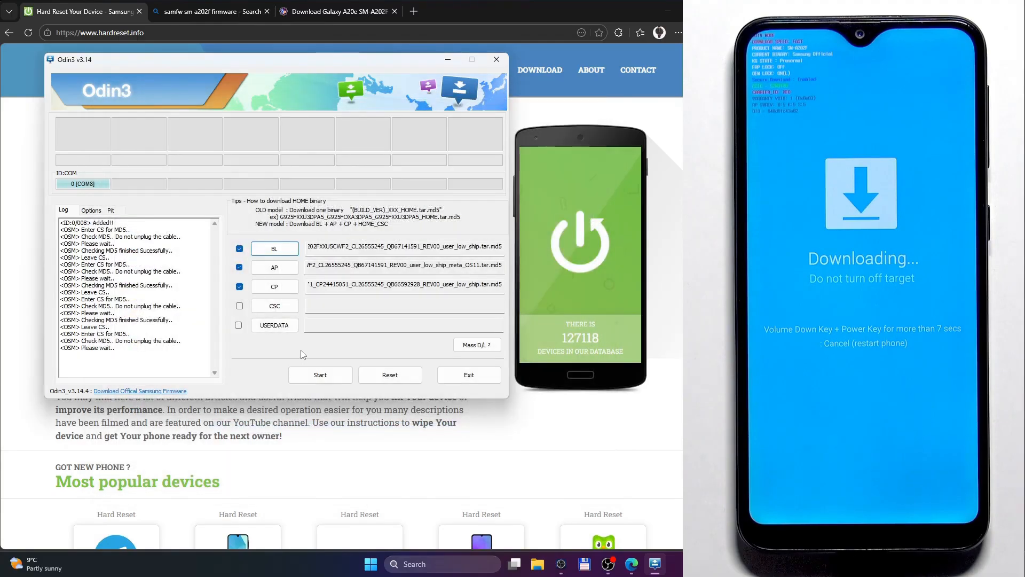
{"action": "left_click", "coordinate": [327, 375]}
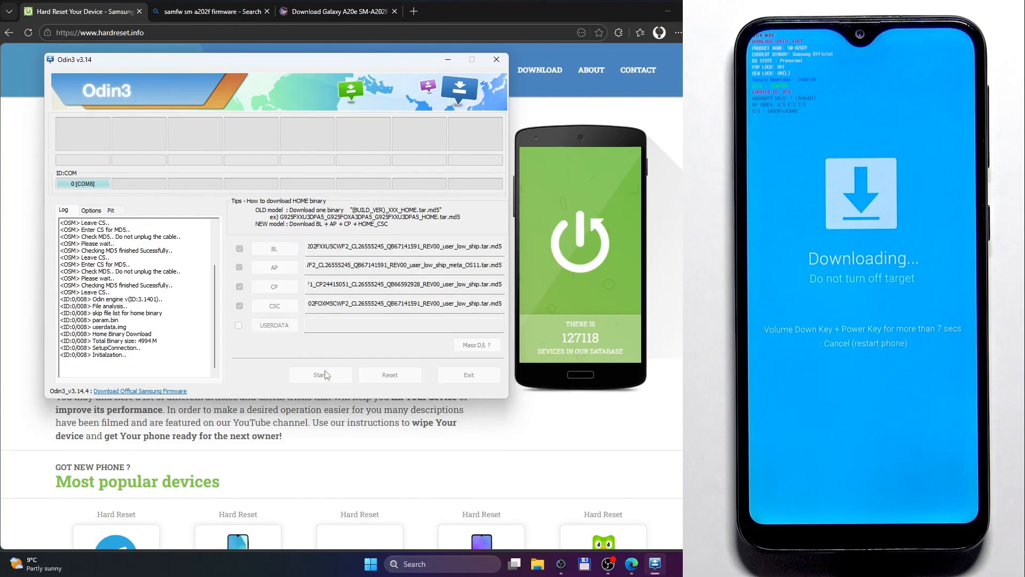